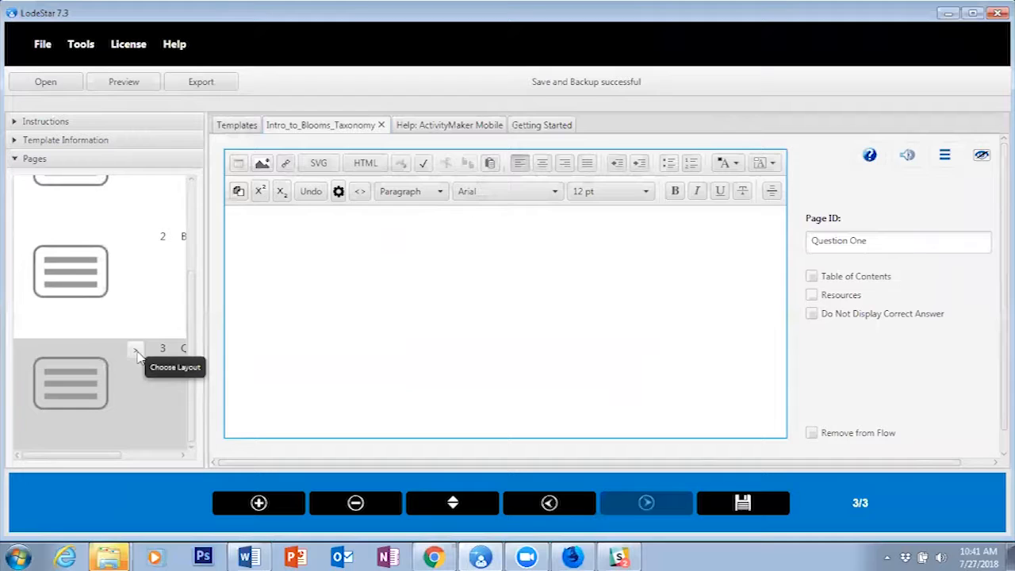
# Apply the Multiple Choice Question layout to page 3.
pyautogui.click(438, 146)
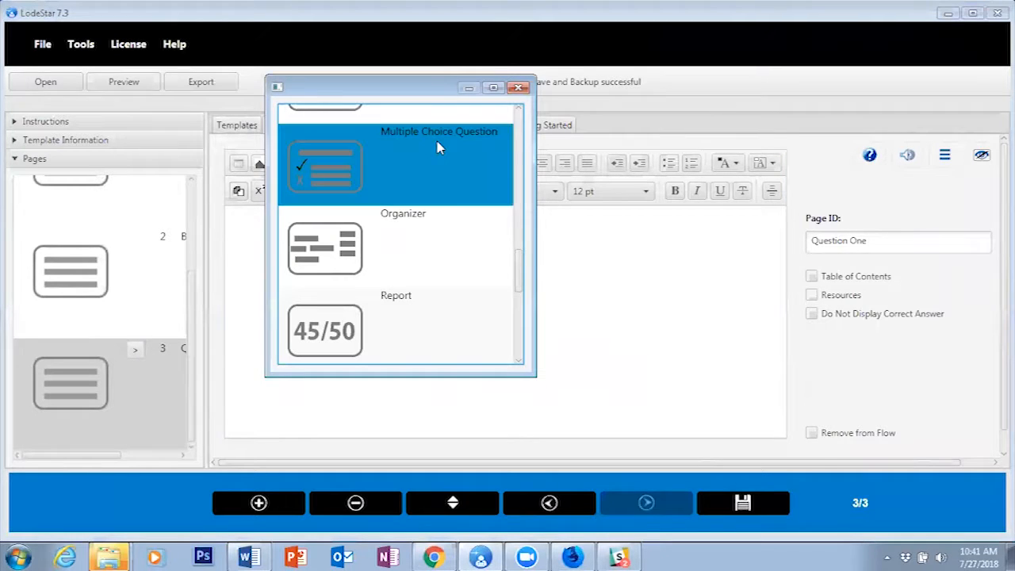
pyautogui.click(518, 87)
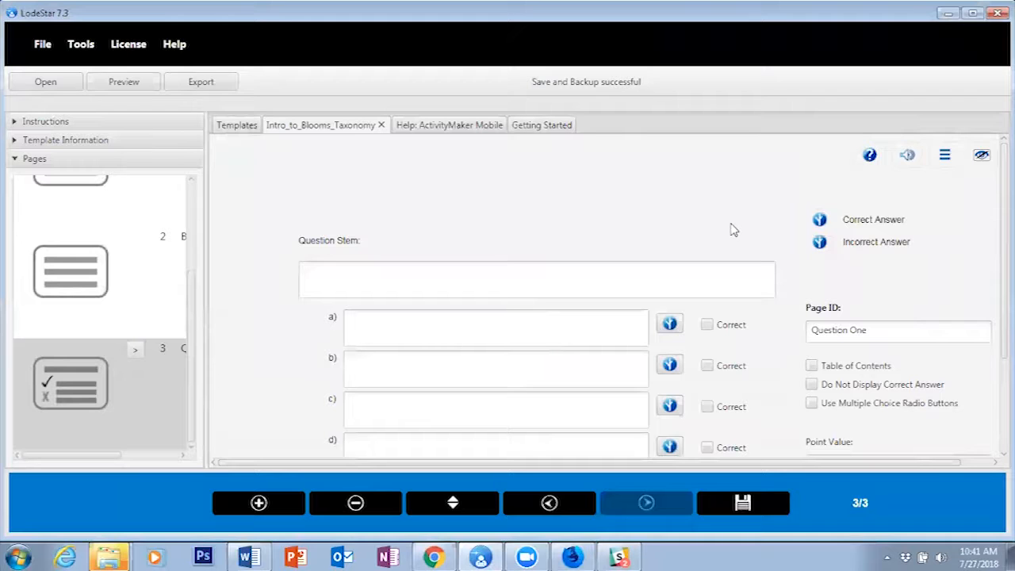
# Enter the question stem "Which of the following are part of the new Bloom's taxonomy?".
pyautogui.click(404, 278)
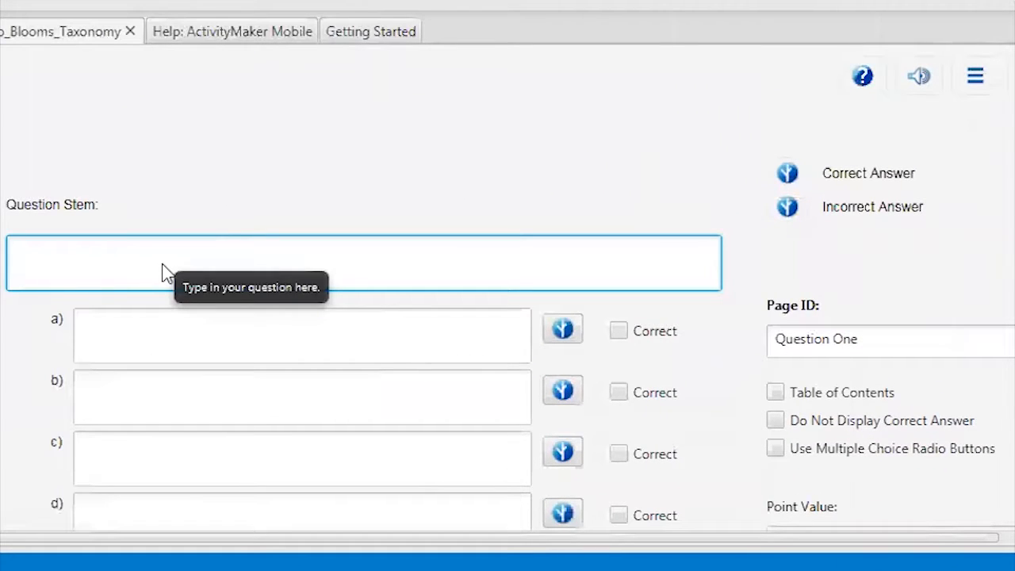
pyautogui.write('Which of')
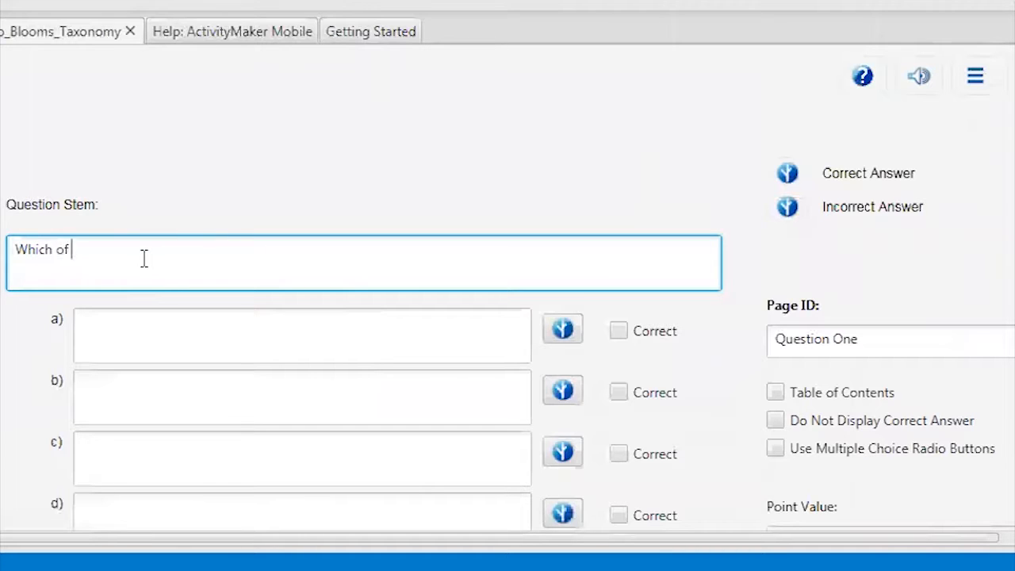
pyautogui.write(' the following ar')
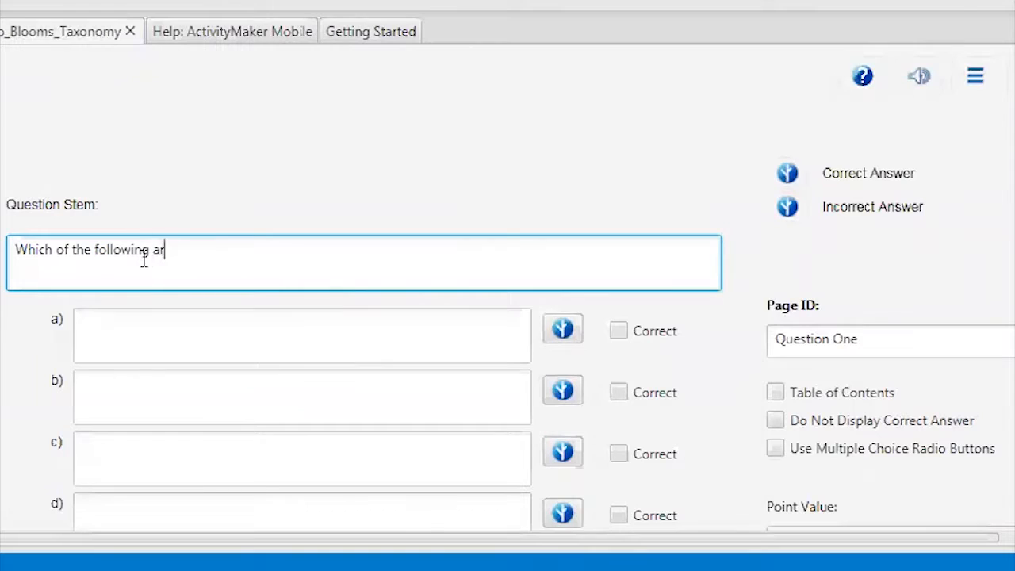
pyautogui.write('e part of the new Bloom')
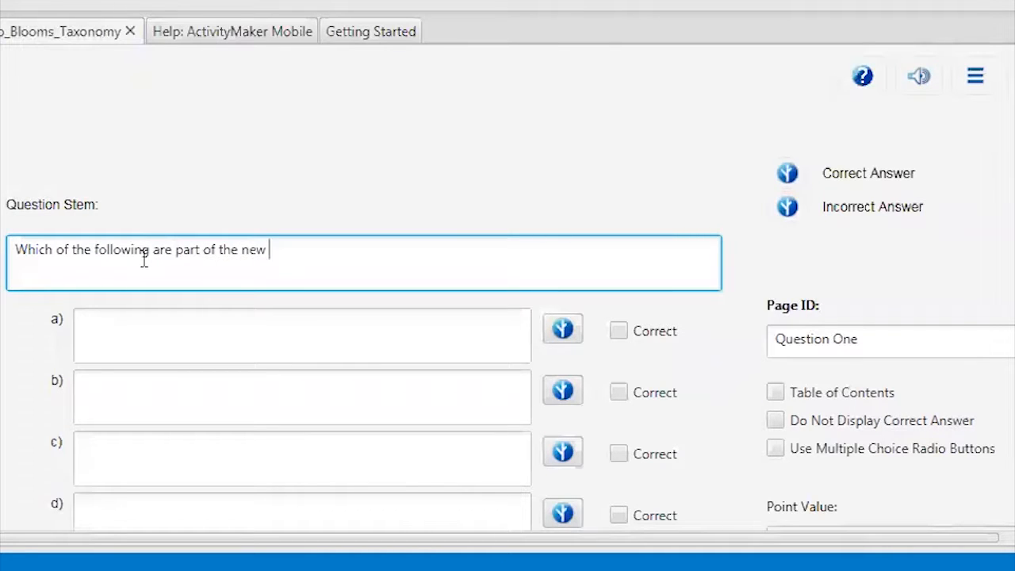
pyautogui.write("'s Taxonomy?")
pyautogui.press('Tab')
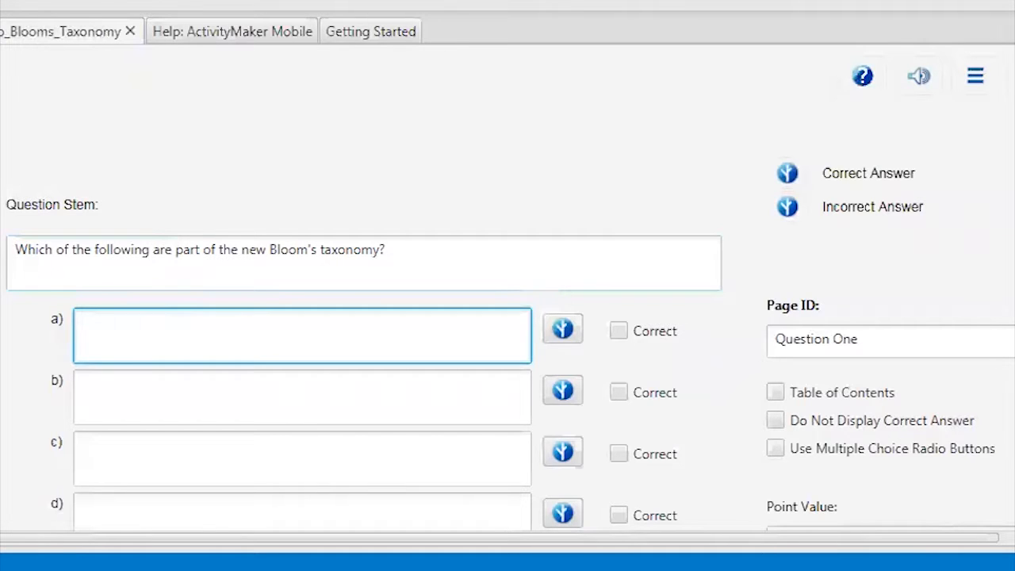
# Examine the available answer option fields and the page settings of the multiple choice question.
pyautogui.scroll(-3, 144, 261)
pyautogui.scroll(2, 302, 286)
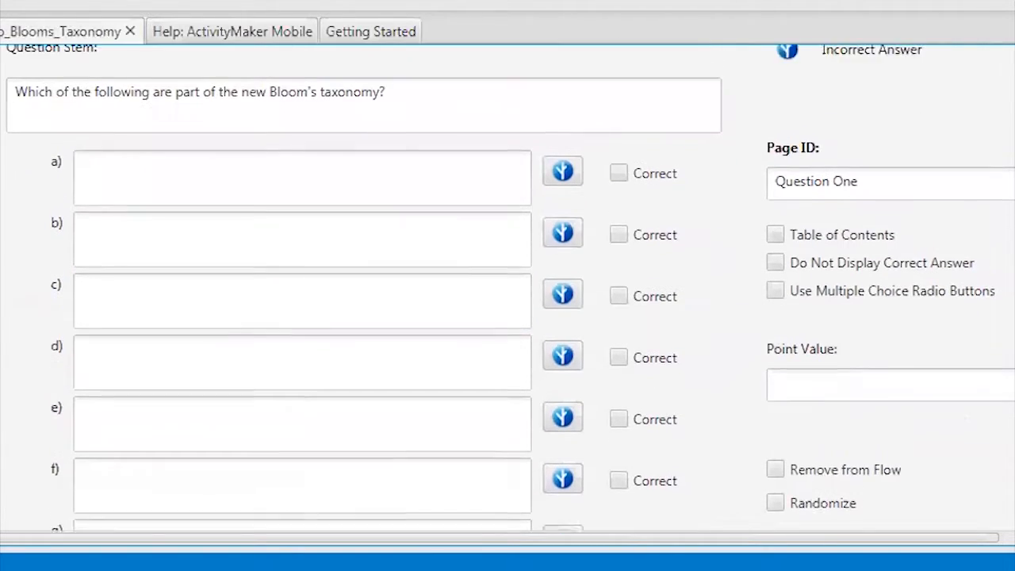
pyautogui.scroll(-2, 301, 286)
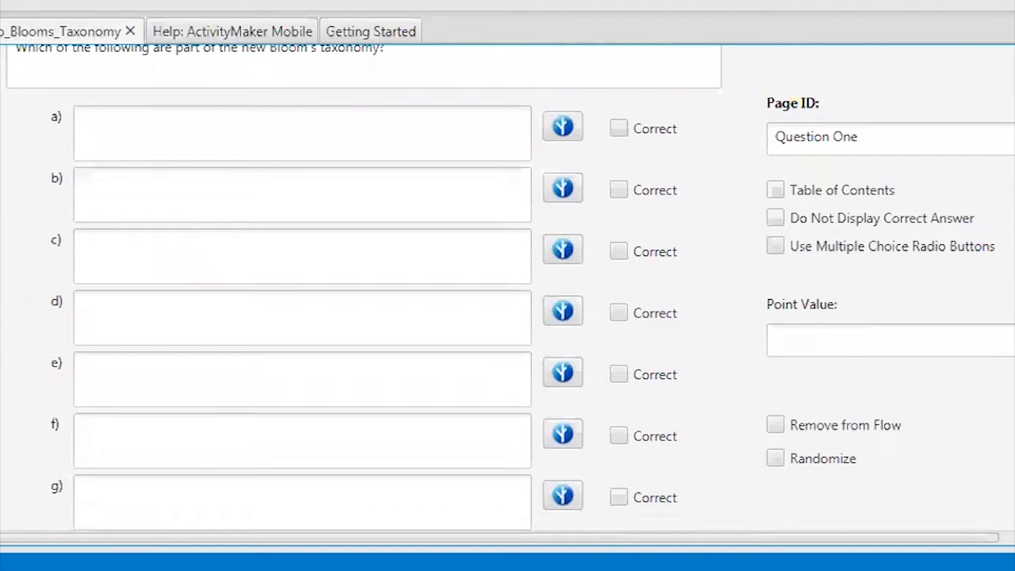
pyautogui.scroll(3, 365, 318)
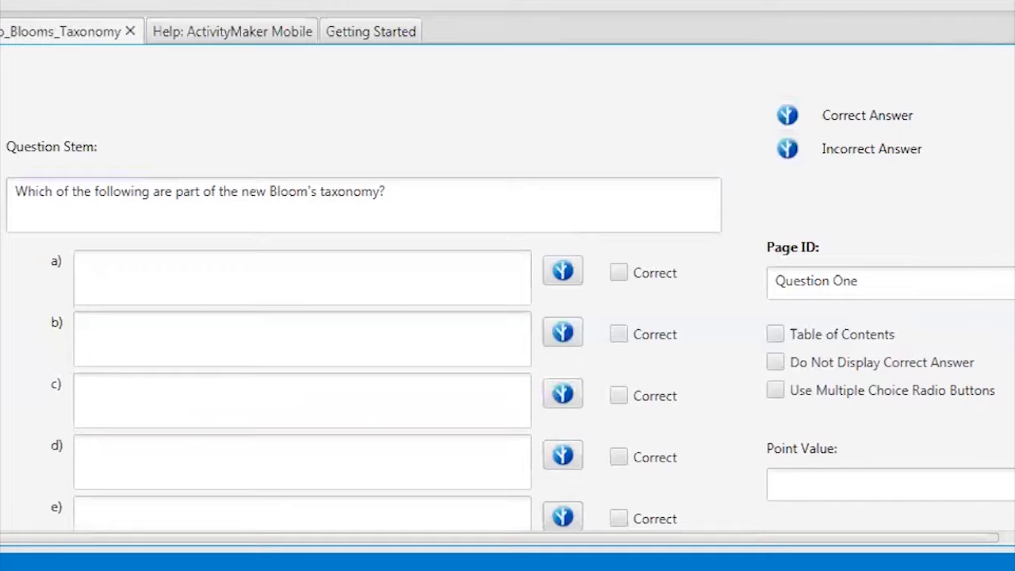
pyautogui.click(191, 295)
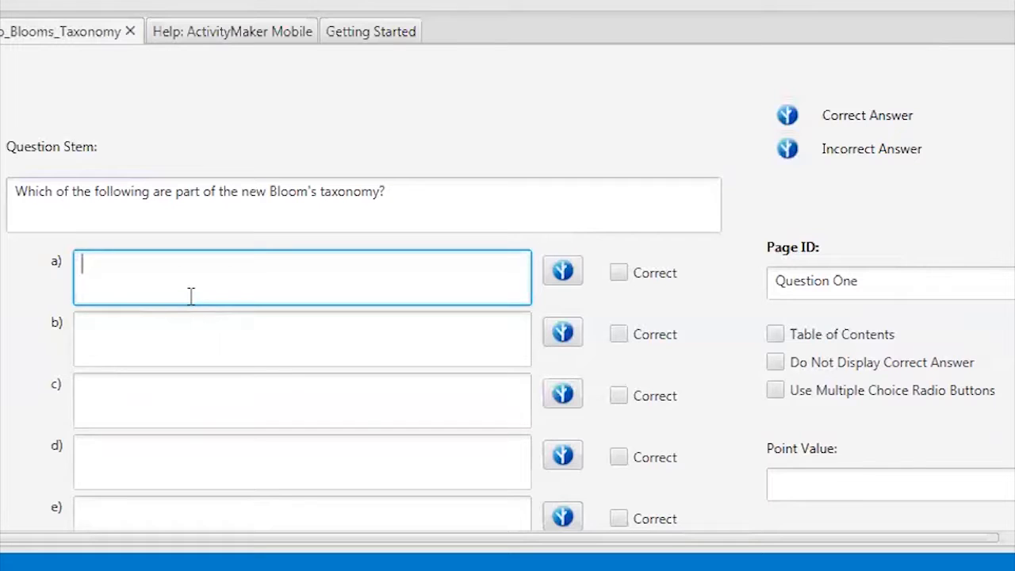
pyautogui.click(113, 341)
pyautogui.click(118, 417)
pyautogui.click(123, 440)
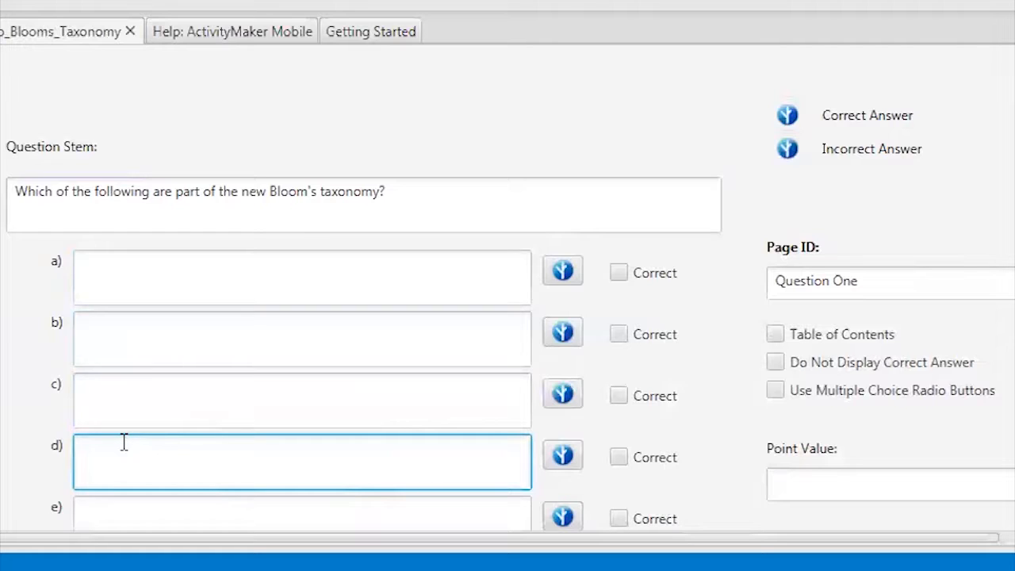
pyautogui.click(149, 277)
pyautogui.click(145, 345)
pyautogui.click(143, 412)
pyautogui.click(140, 476)
# Enable Randomize for the question's answer options.
pyautogui.scroll(-3, 364, 317)
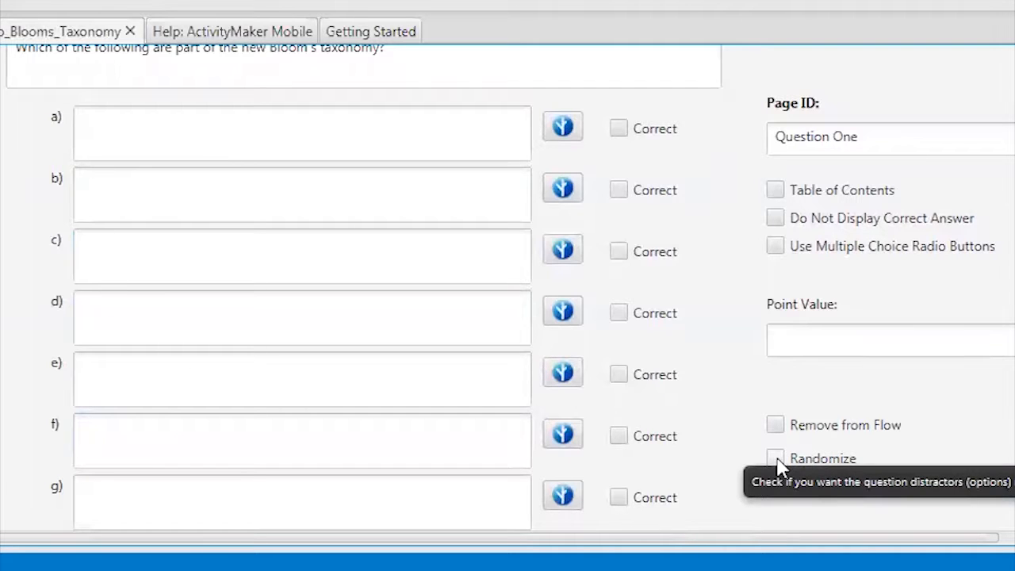
pyautogui.click(775, 460)
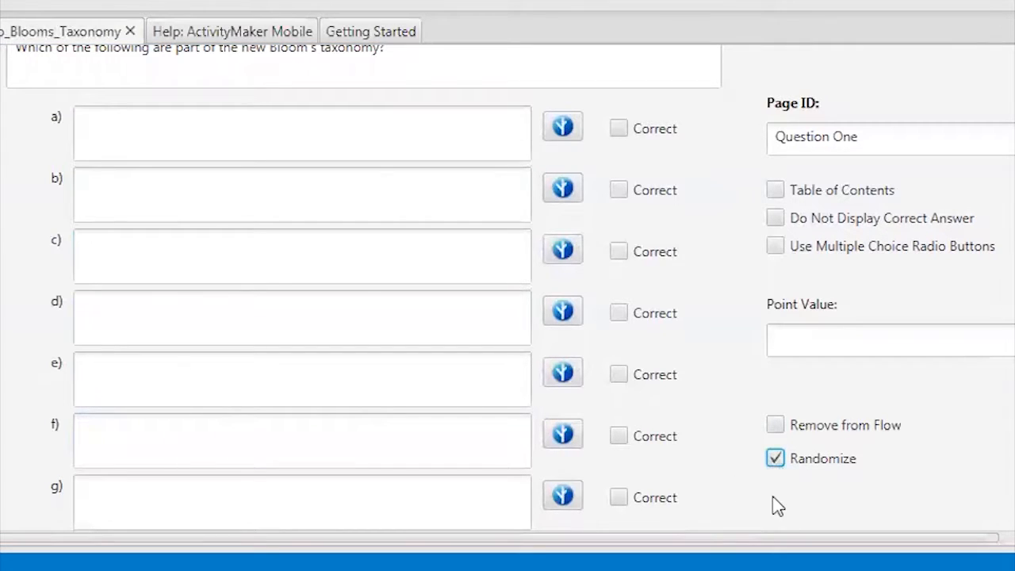
pyautogui.click(277, 131)
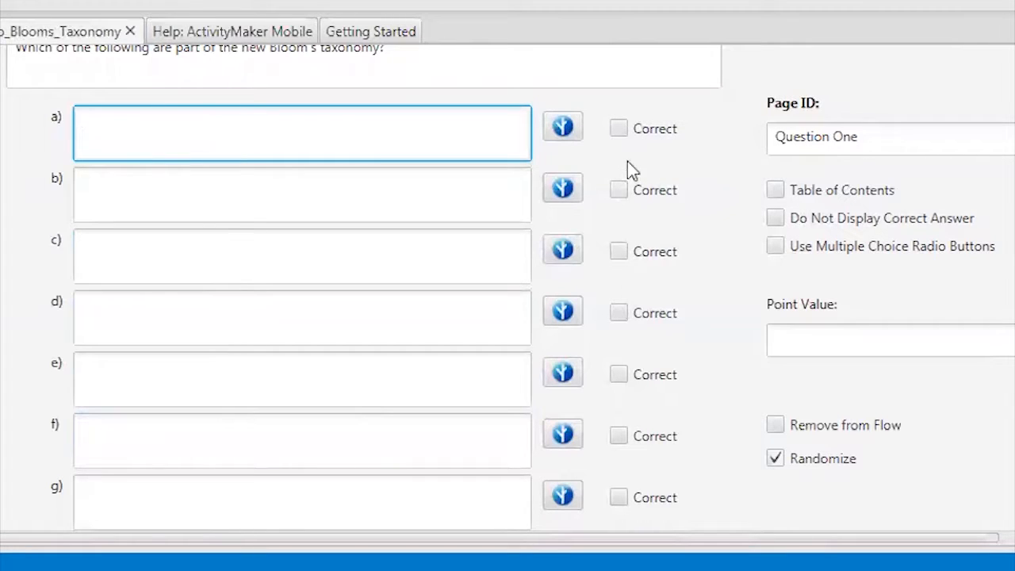
pyautogui.click(619, 130)
pyautogui.click(619, 191)
pyautogui.click(618, 128)
pyautogui.click(620, 190)
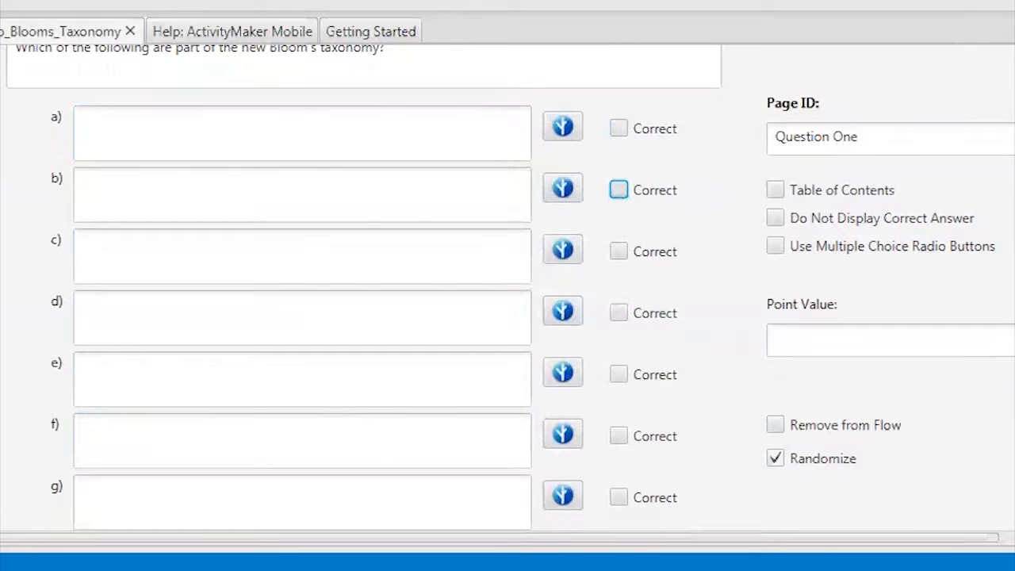
# Enter answers Remembering, Synthesis, Understanding, Knowledge and Analyzing in a to e, mark a, c and e correct, and set the point value to 10.
pyautogui.scroll(3, 460, 220)
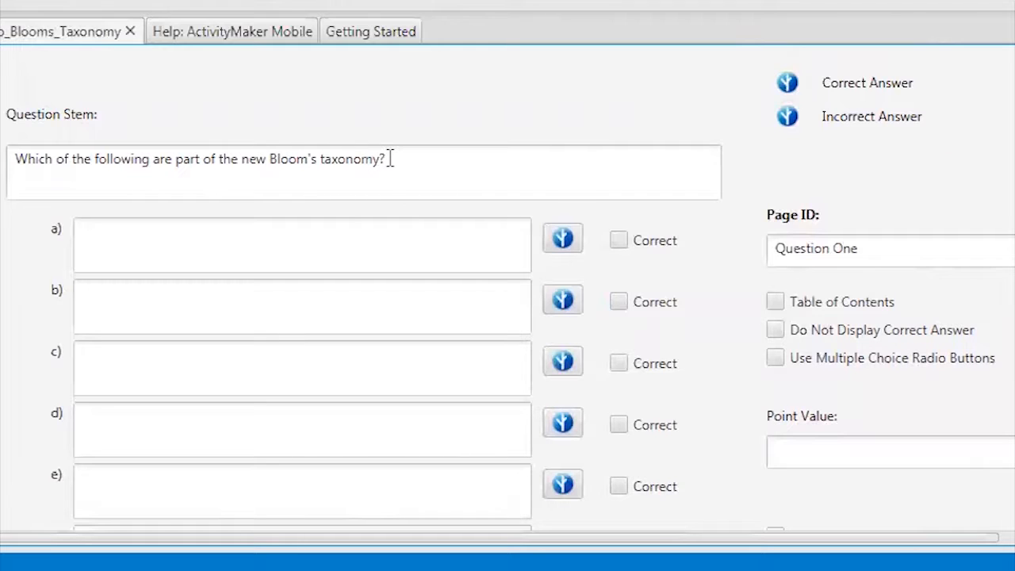
pyautogui.click(160, 257)
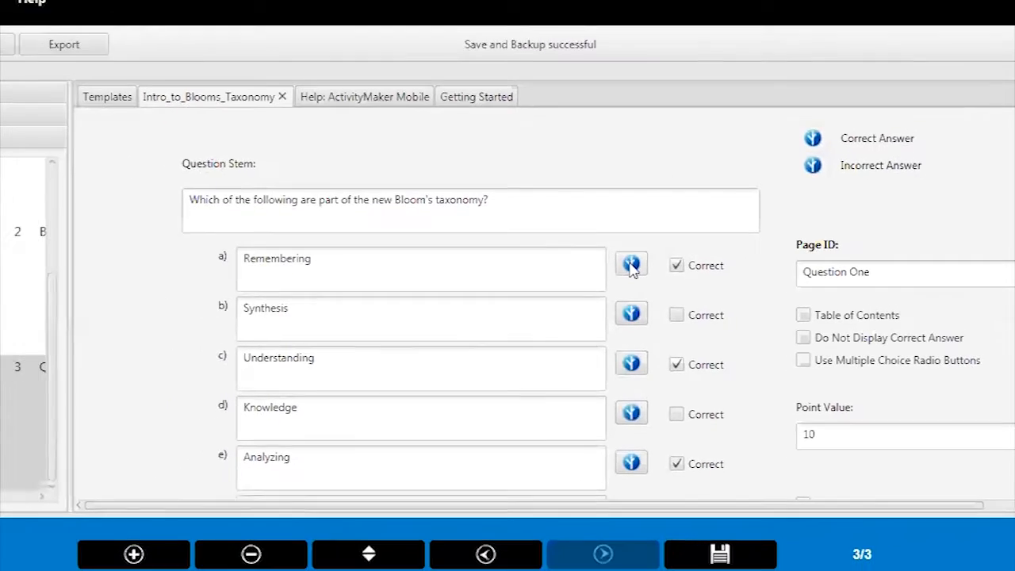
# Enable feedback for the Remembering answer and enter "Correct. Remembering is the first level in the new taxonomy.".
pyautogui.click(562, 239)
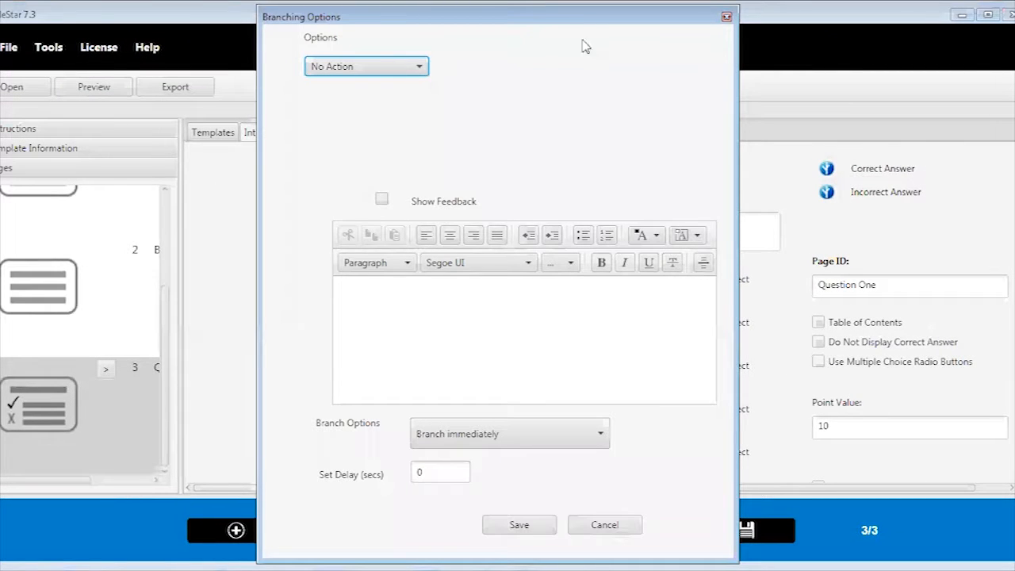
pyautogui.moveTo(570, 20); pyautogui.dragTo(527, 61)
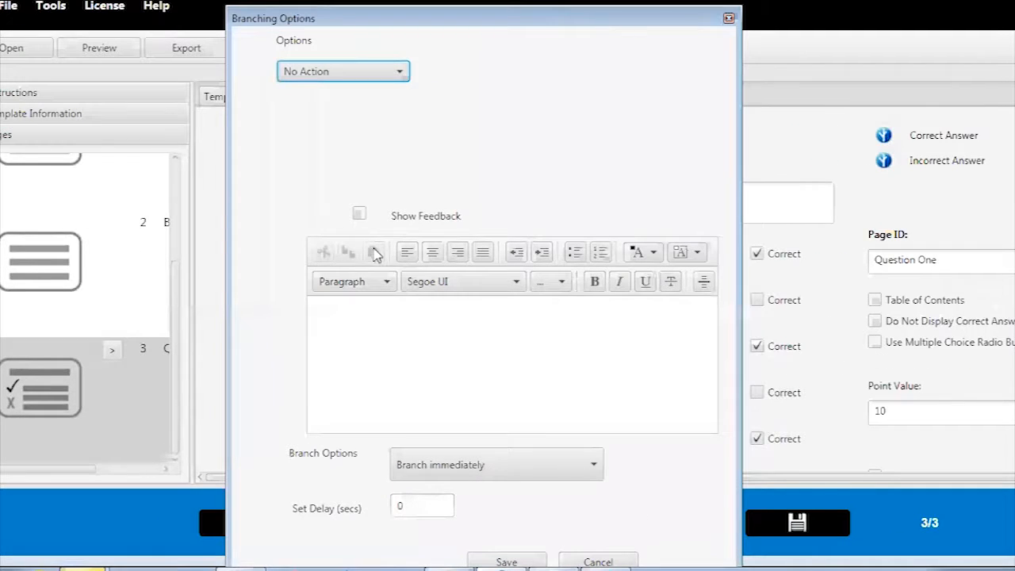
pyautogui.click(359, 215)
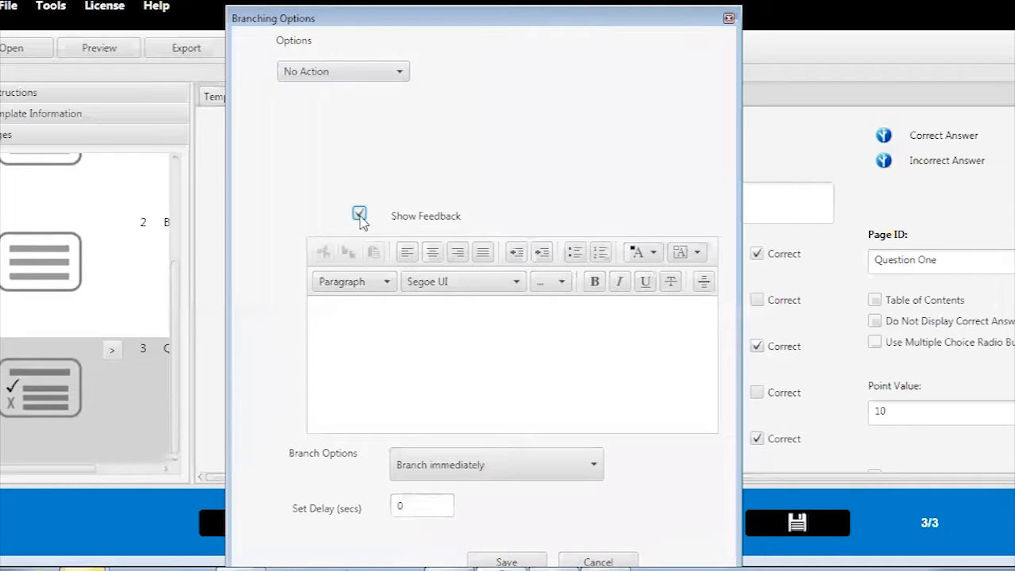
pyautogui.click(384, 329)
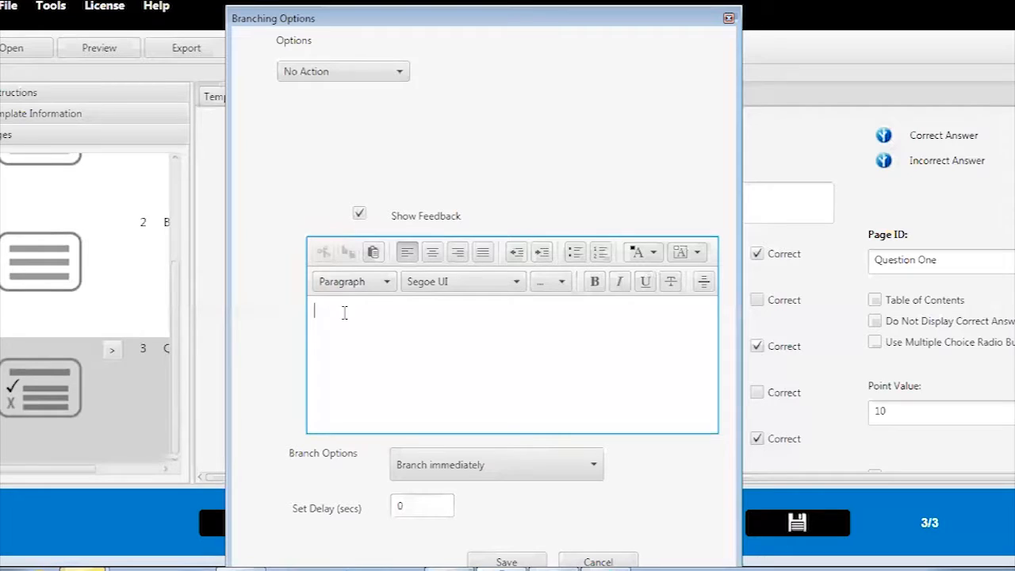
pyautogui.write('Rememberin')
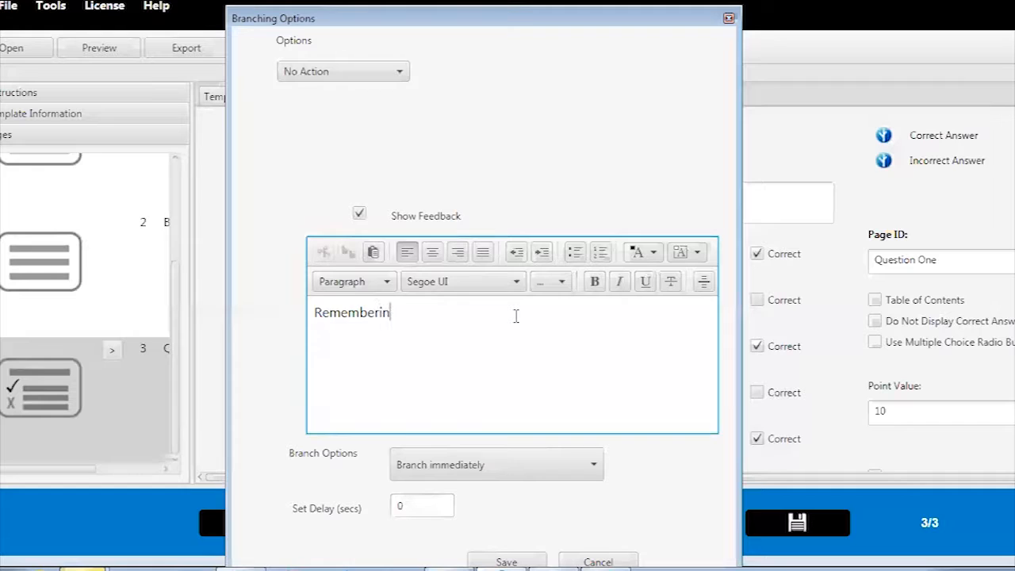
pyautogui.write('g is the first level in t')
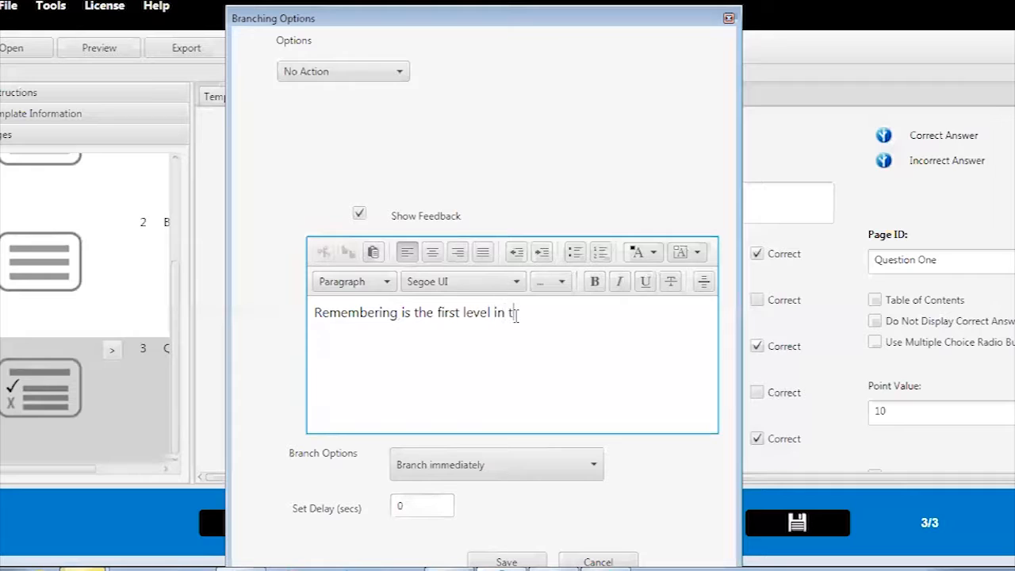
pyautogui.write('he new taxonomy.')
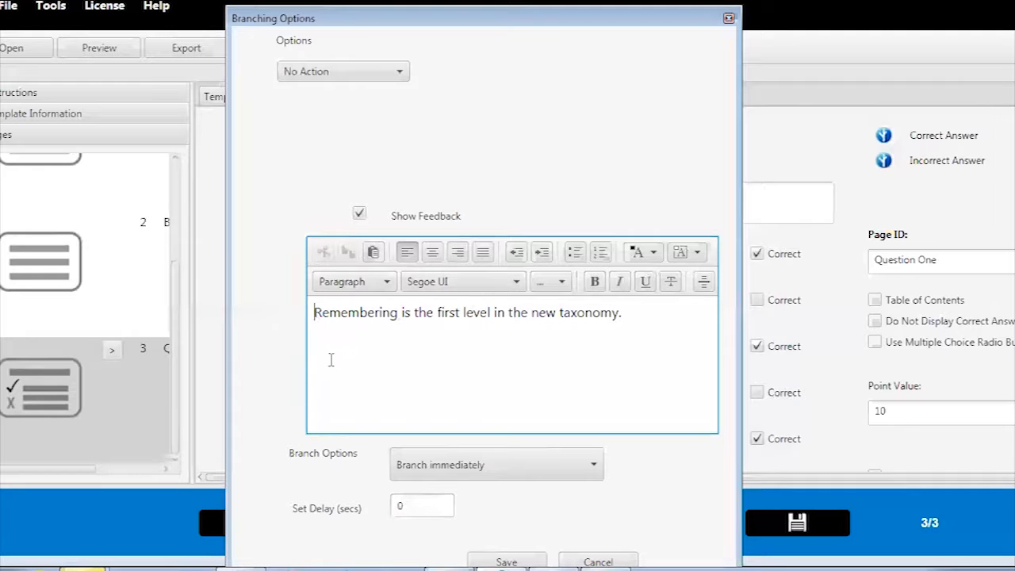
pyautogui.press('Home')
pyautogui.write('Correct')
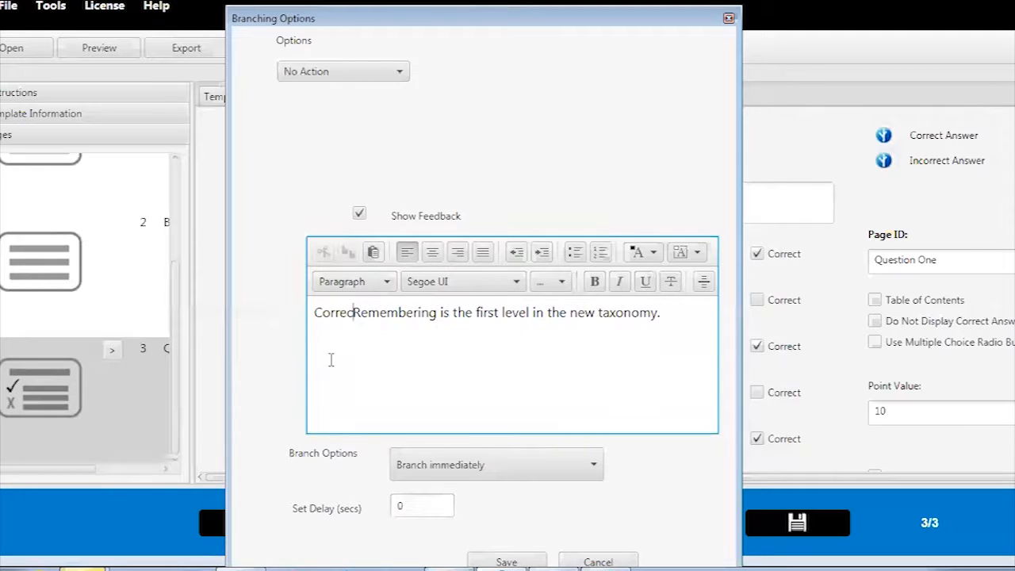
pyautogui.write('.')
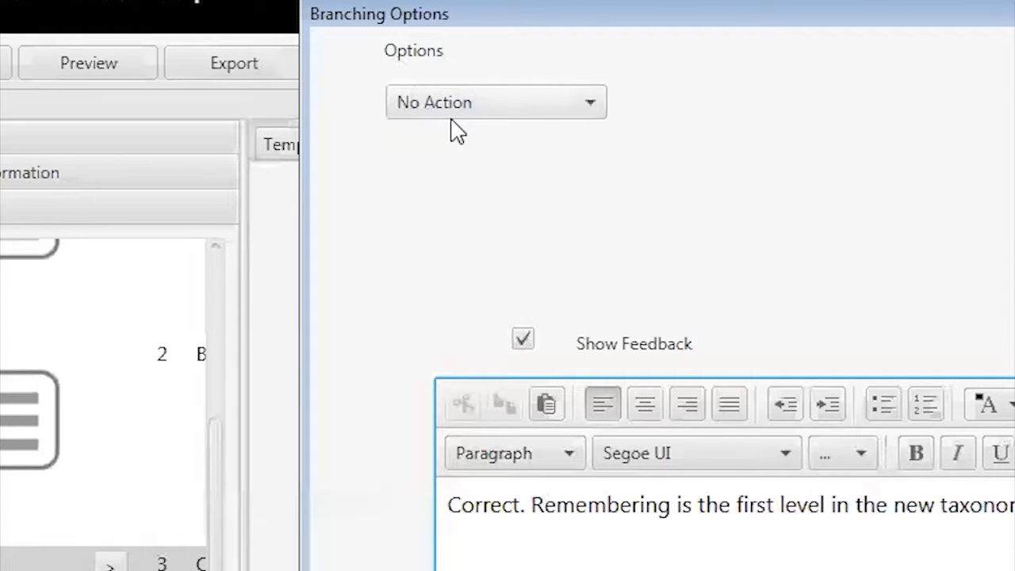
# Keep No Action as the branching action for the Remembering answer and save its branching options.
pyautogui.click(450, 103)
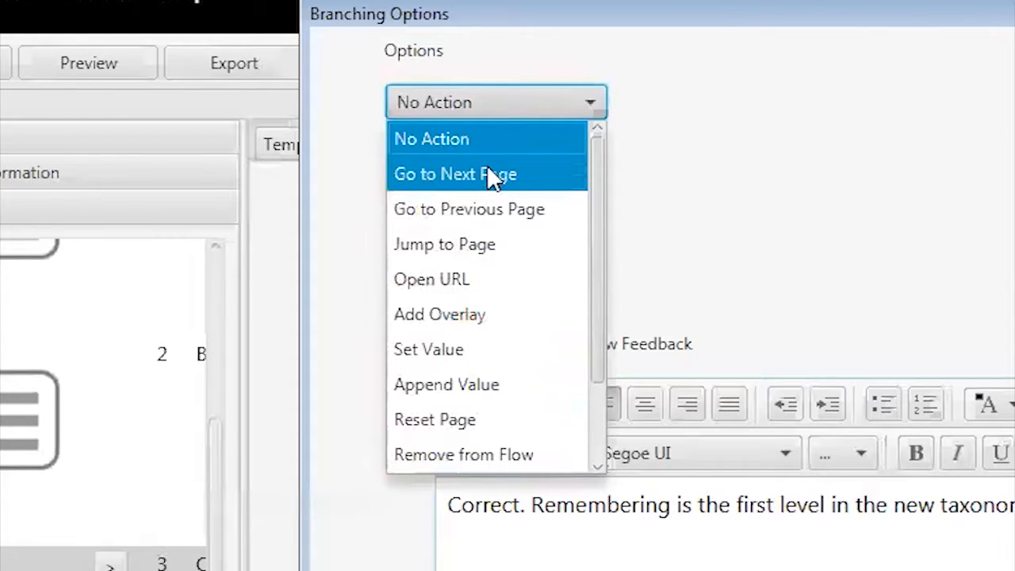
pyautogui.click(810, 153)
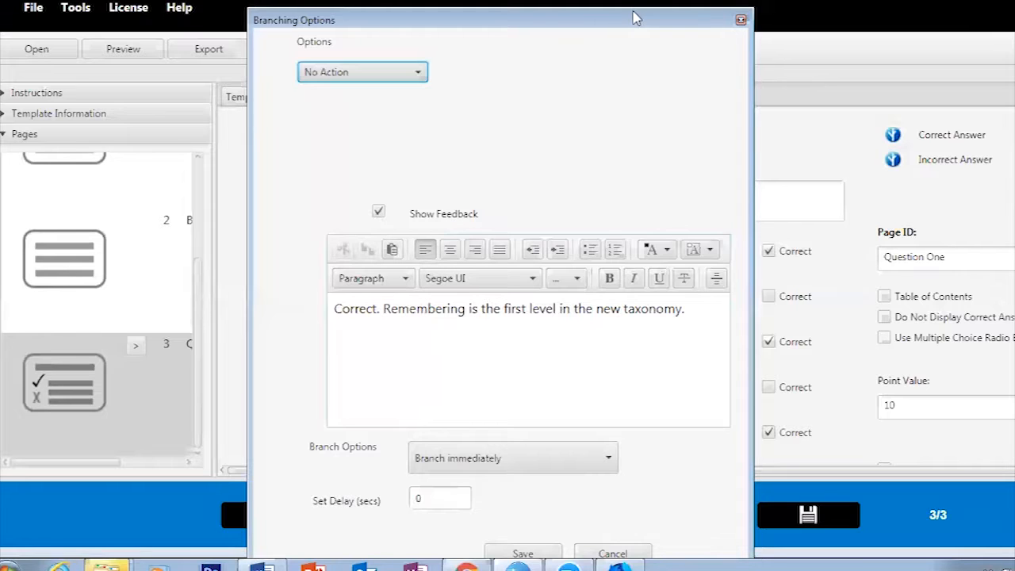
pyautogui.moveTo(635, 17); pyautogui.dragTo(634, 0)
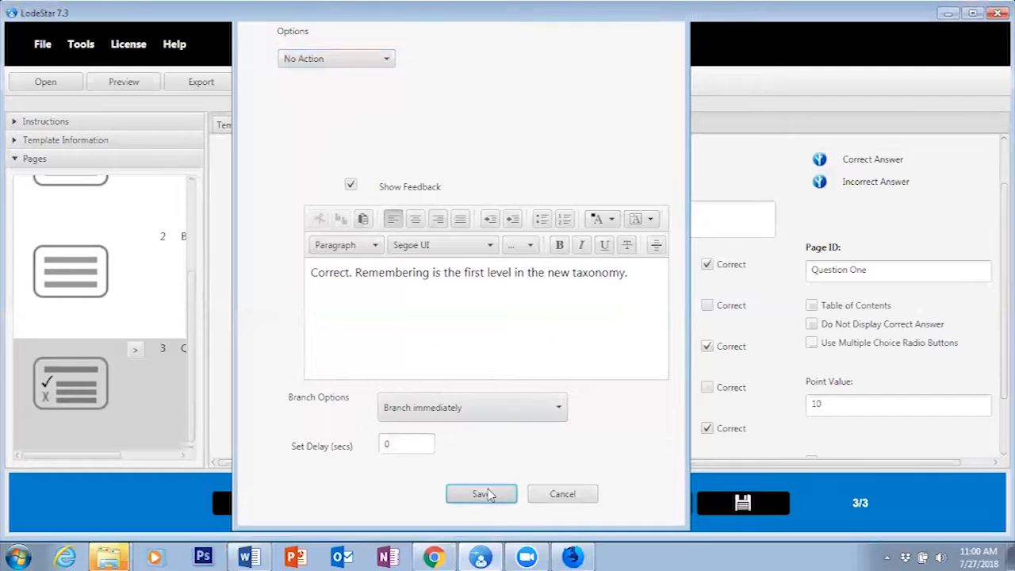
pyautogui.click(486, 494)
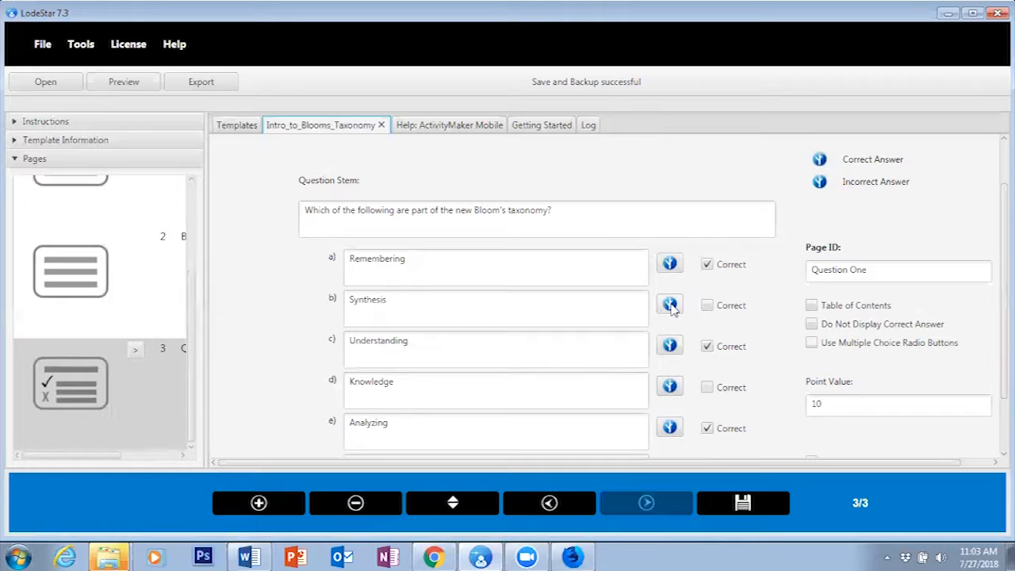
# Enable feedback for the Synthesis answer with text saying it is incorrect and part of the old taxonomy.
pyautogui.click(671, 346)
pyautogui.write('This is part of the old taxonomy')
pyautogui.click(361, 335)
pyautogui.write('Incorrect.')
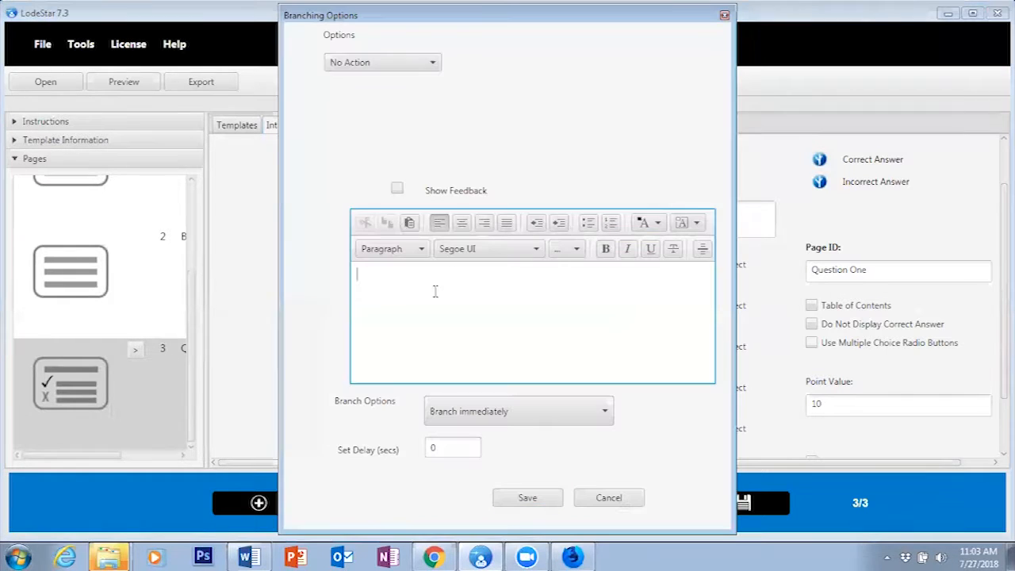
pyautogui.click(383, 275)
pyautogui.write('Incorrect.  part of t')
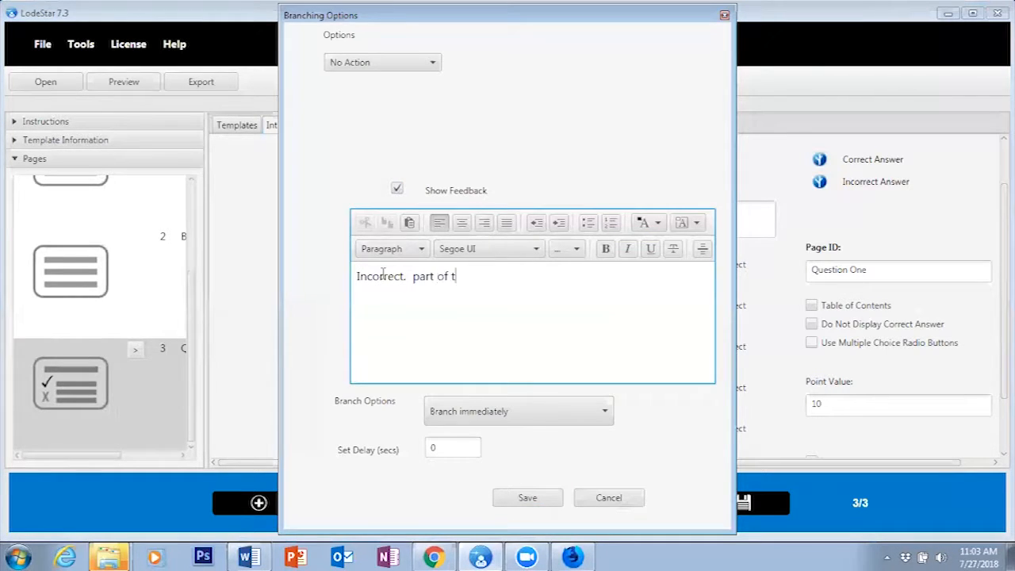
pyautogui.write('he old')
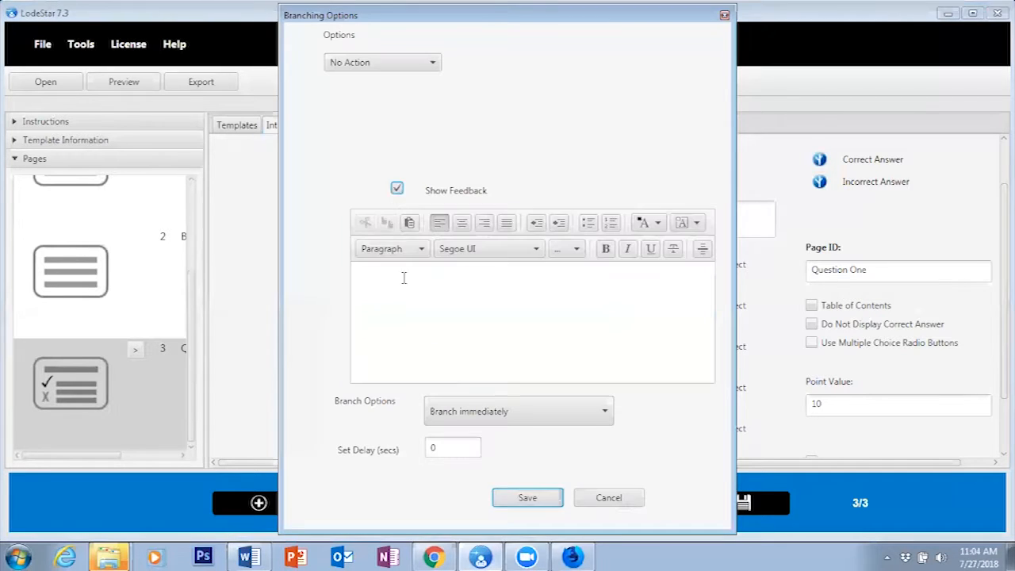
# Enter "Correct" as the answer's feedback and save its branching options.
pyautogui.click(403, 280)
pyautogui.write('Correct')
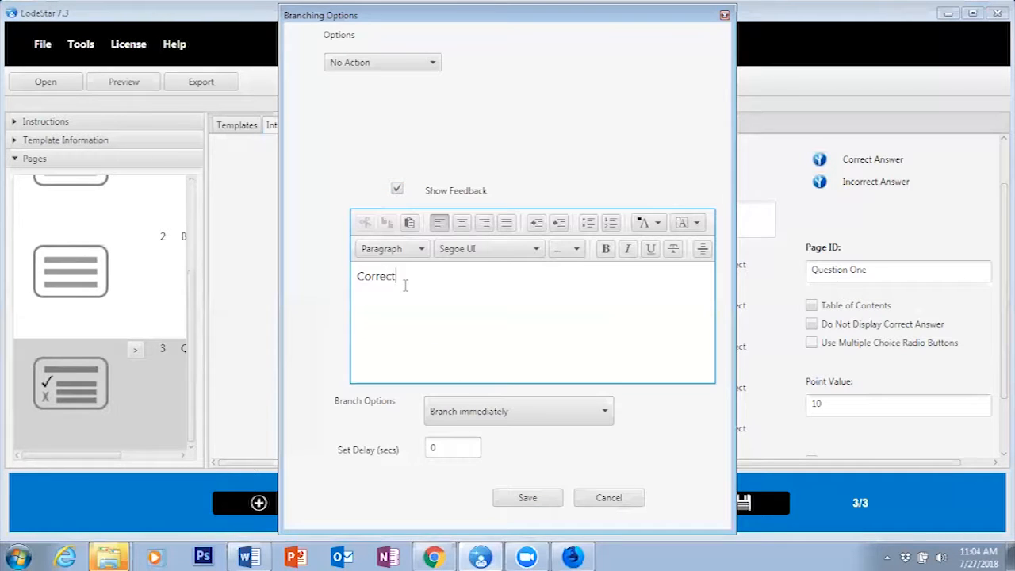
pyautogui.click(543, 497)
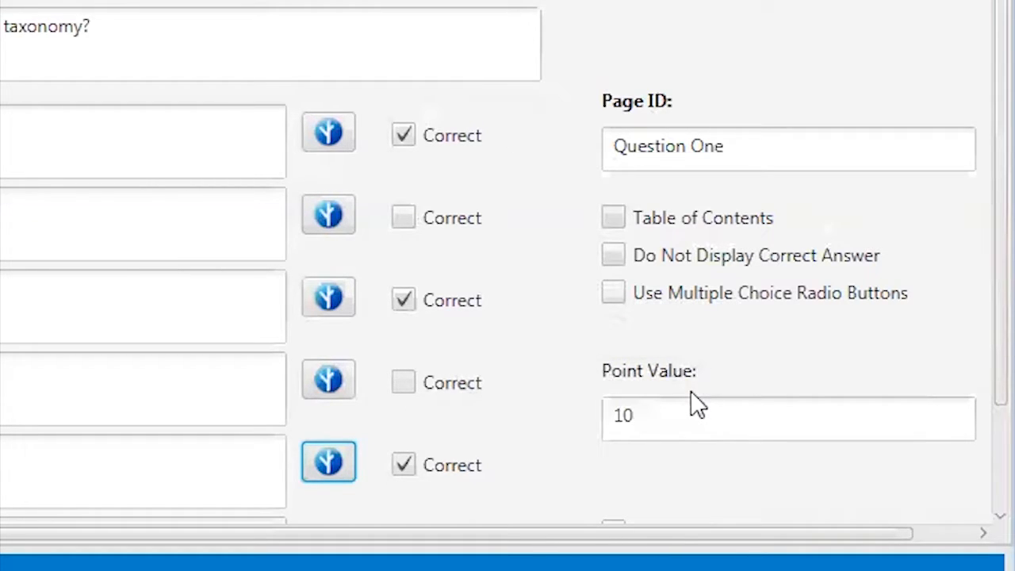
pyautogui.click(653, 422)
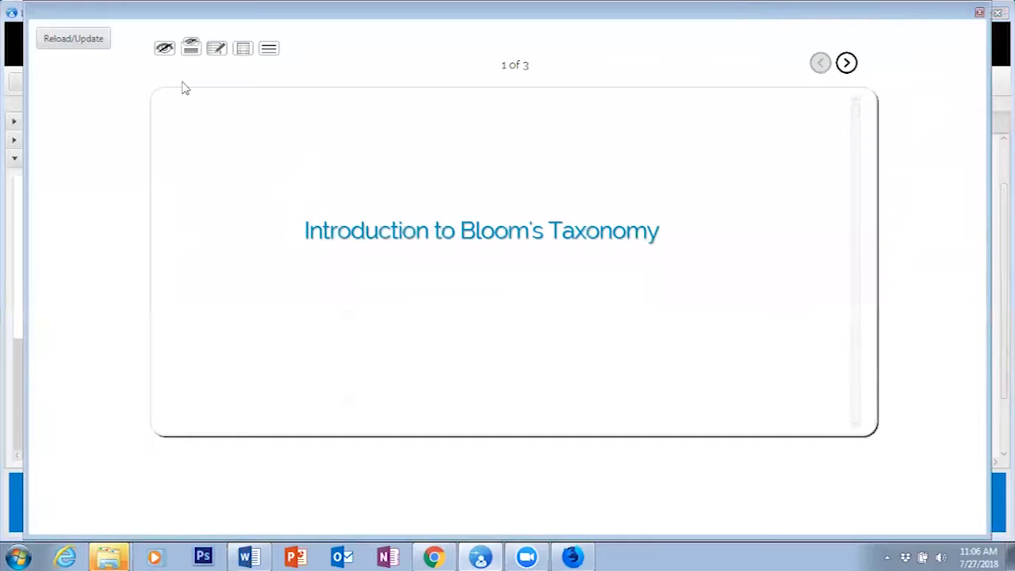
# Reload the activity preview, advance to the multiple choice question on page 3 and look through its answers.
pyautogui.click(81, 44)
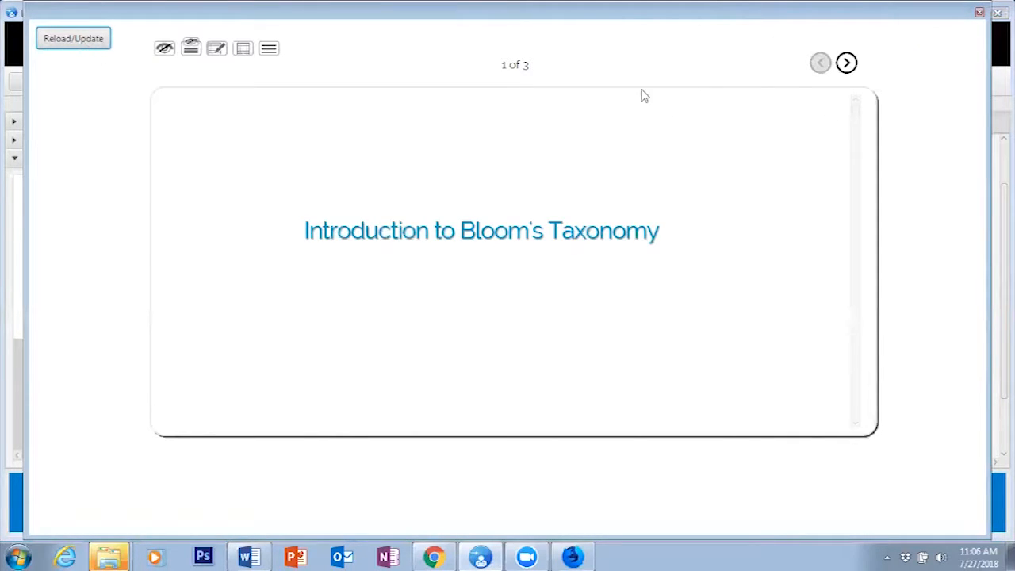
pyautogui.click(846, 64)
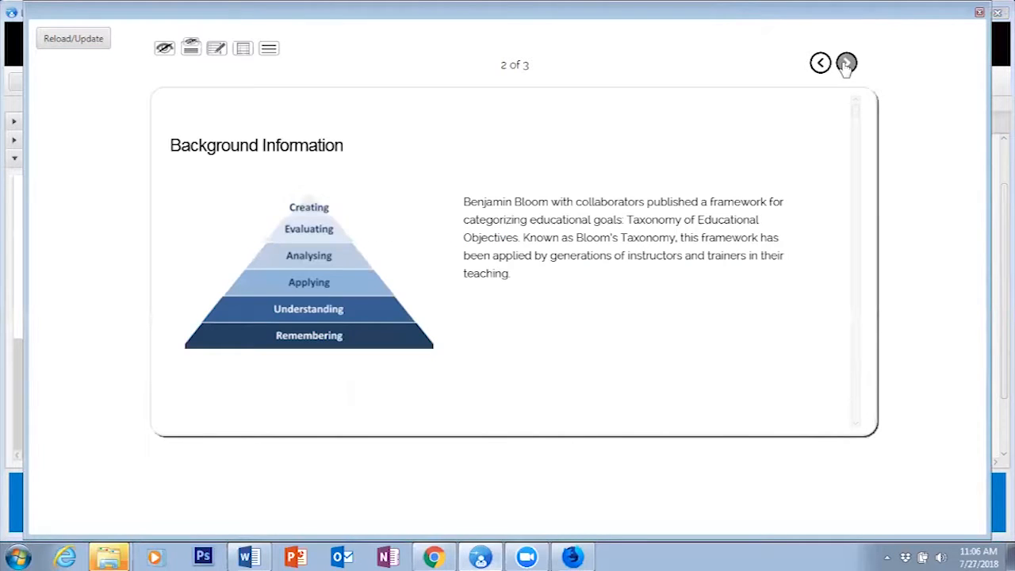
pyautogui.click(847, 63)
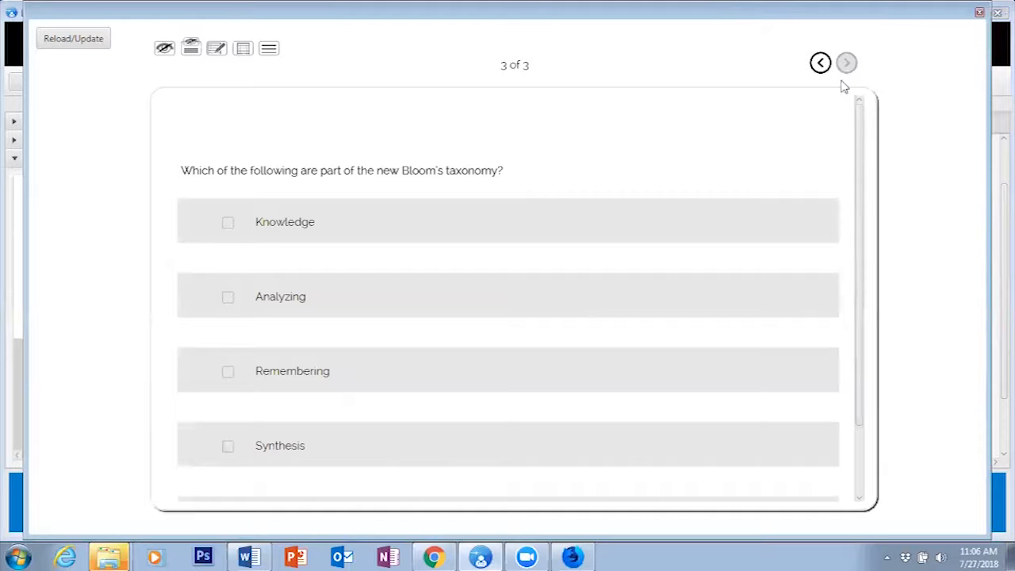
pyautogui.scroll(-1, 871, 246)
pyautogui.scroll(-1, 873, 261)
pyautogui.scroll(1, 852, 152)
pyautogui.scroll(-1, 861, 227)
pyautogui.scroll(1, 862, 164)
# Test the question by selecting Knowledge and Analyzing, submit the answers and dismiss the feedback.
pyautogui.click(290, 223)
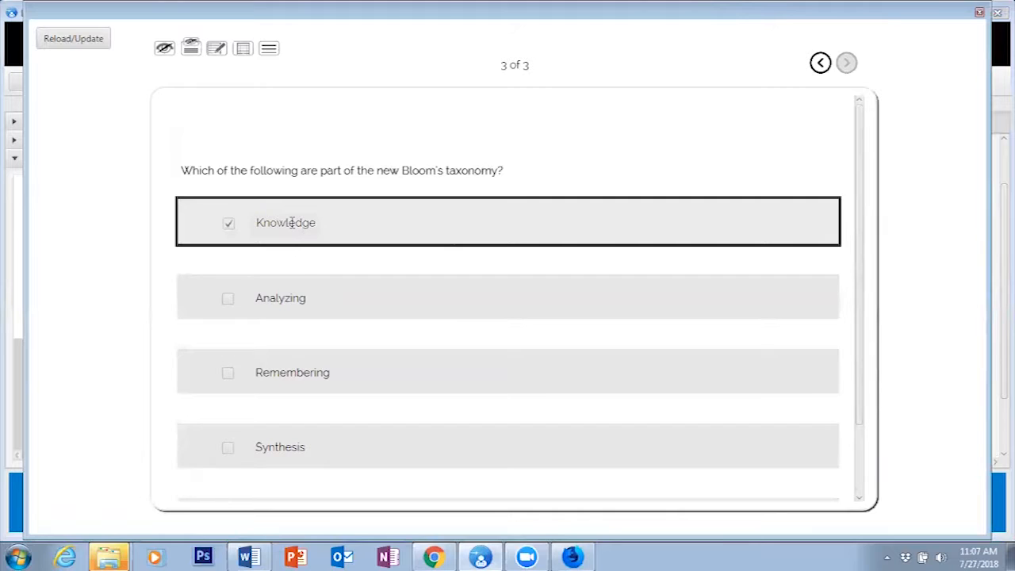
pyautogui.click(295, 296)
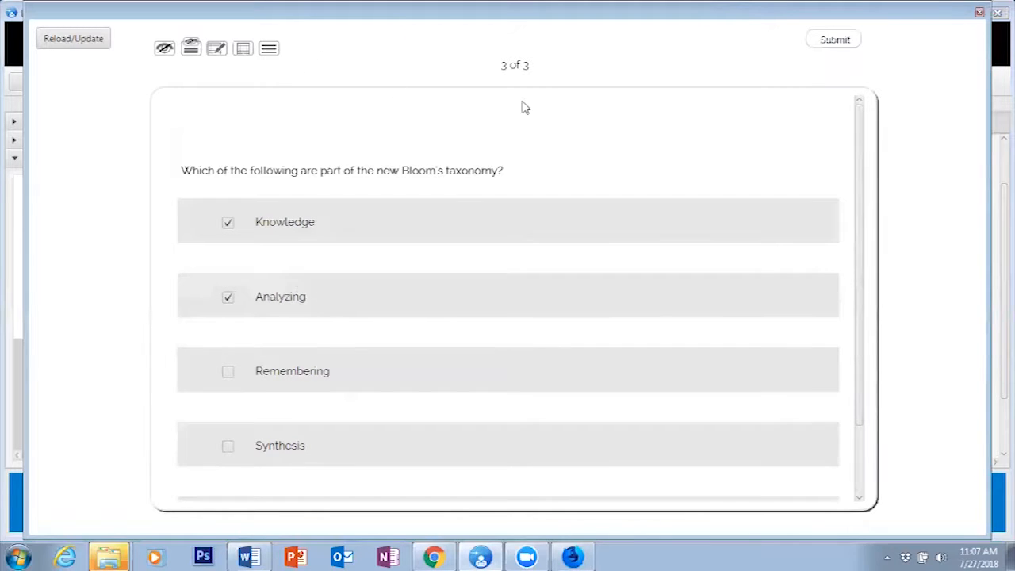
pyautogui.click(835, 41)
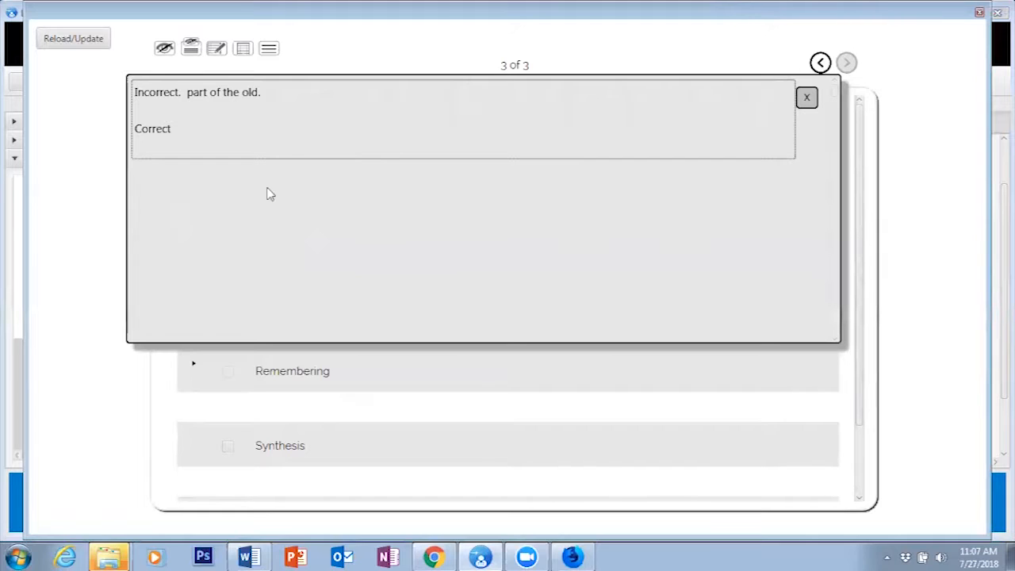
pyautogui.click(808, 97)
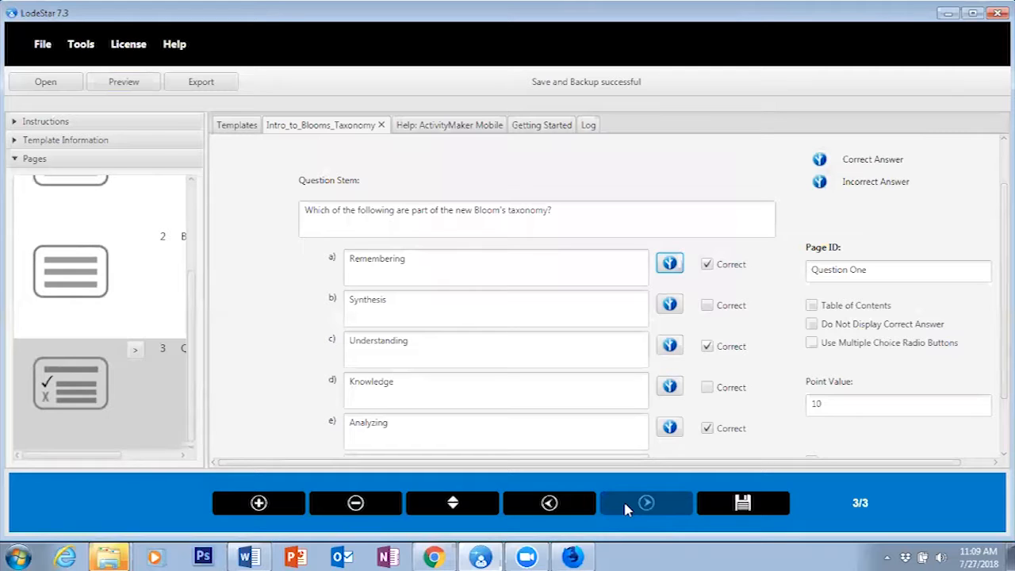
# Add a new page after the multiple choice question and change its page type to Text.
pyautogui.click(267, 506)
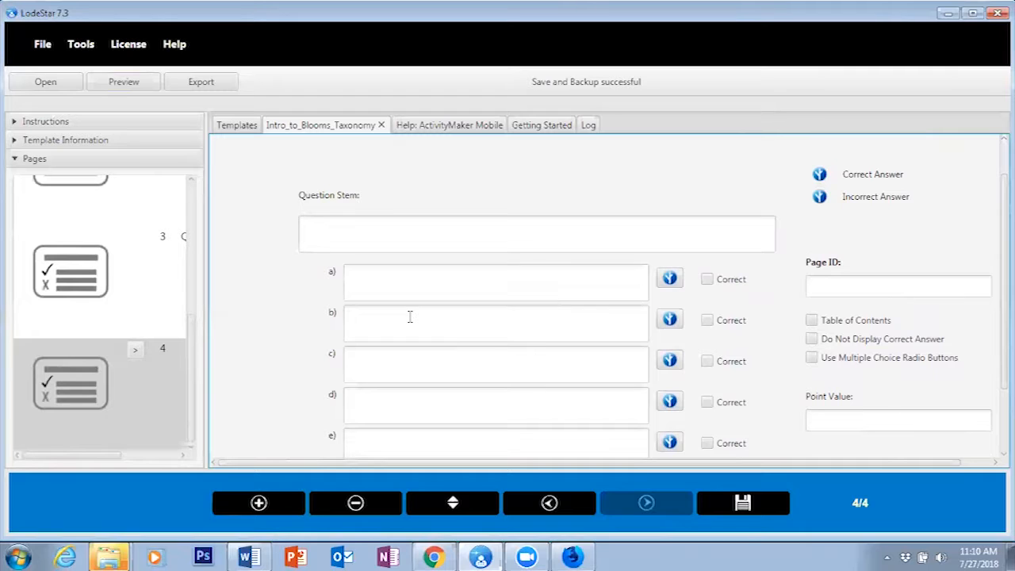
pyautogui.click(135, 350)
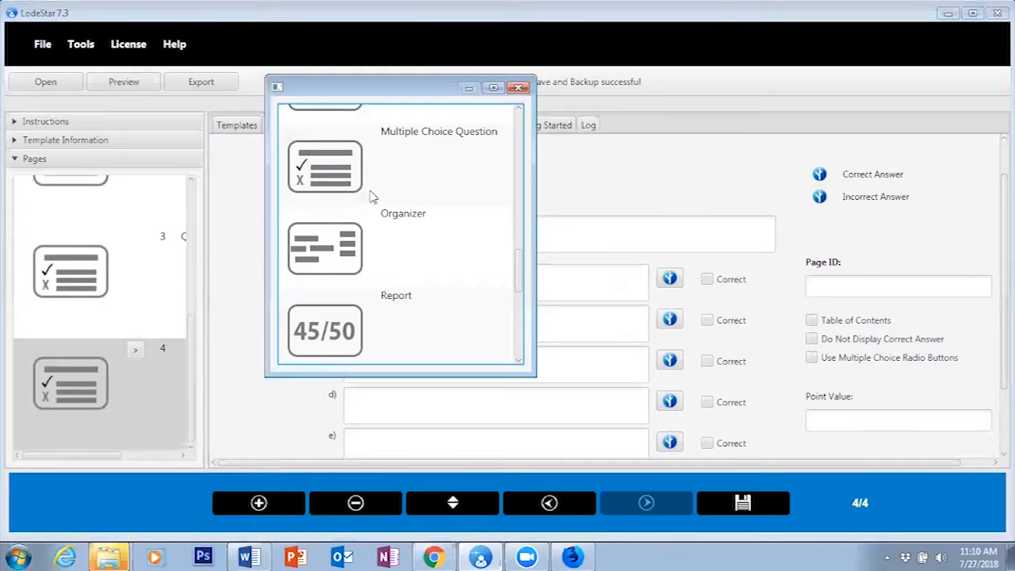
pyautogui.moveTo(523, 243); pyautogui.dragTo(525, 306)
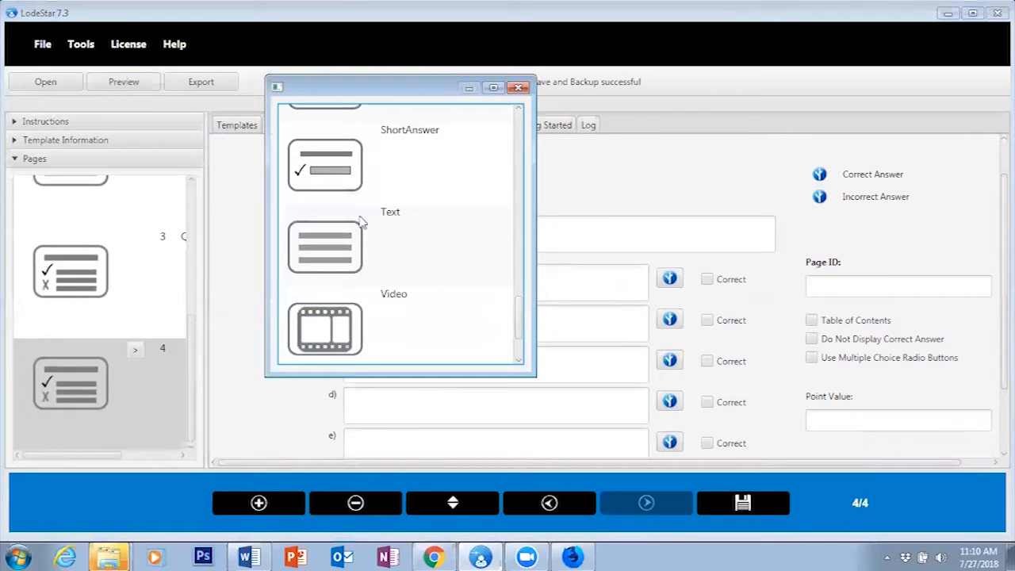
pyautogui.click(356, 232)
pyautogui.click(520, 89)
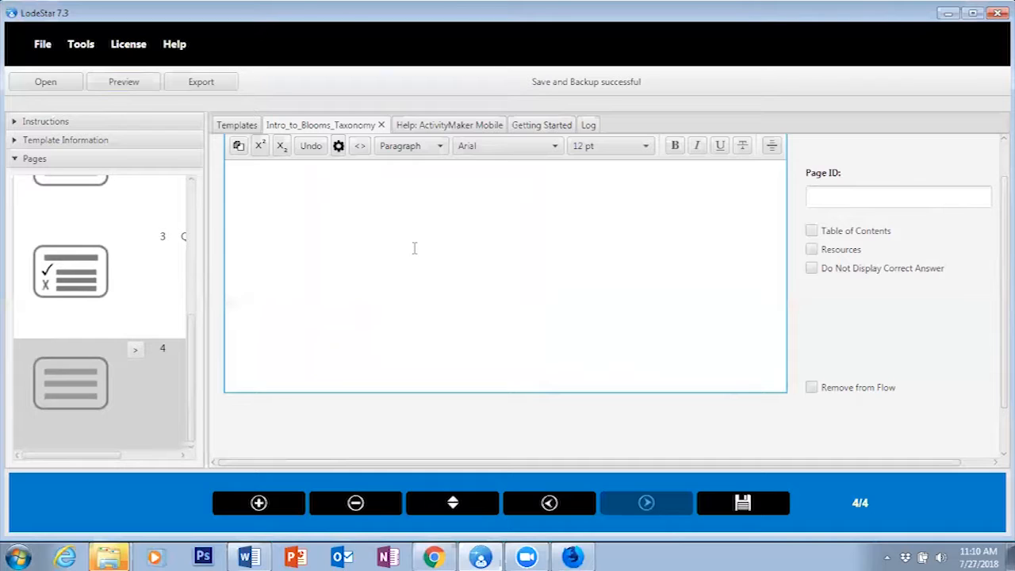
# Enter the title "Questions" on the text page, format it as Heading 2 and set the page ID to Questions.
pyautogui.write('Que')
pyautogui.write('stions')
pyautogui.moveTo(281, 173); pyautogui.dragTo(219, 175)
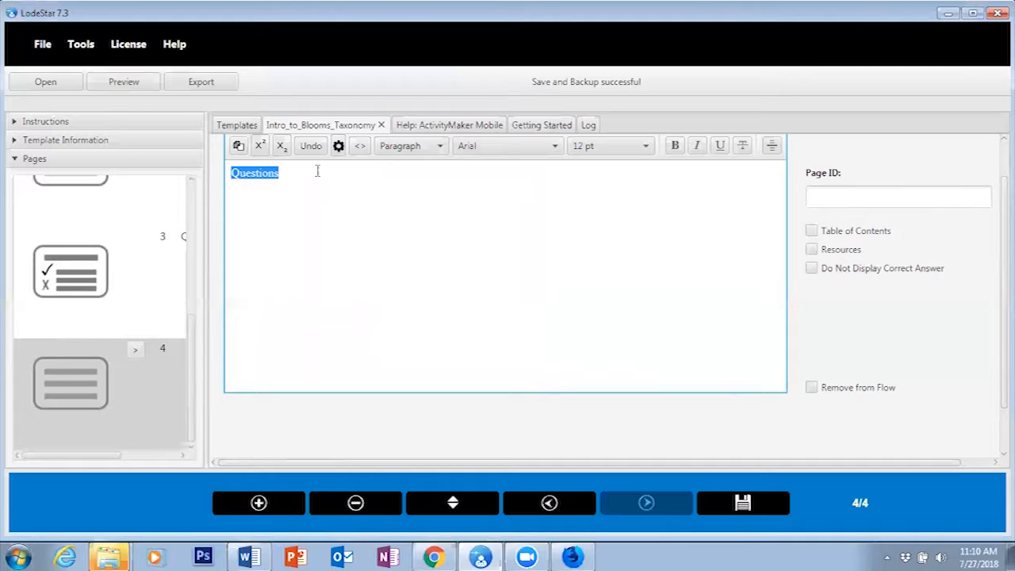
pyautogui.click(417, 149)
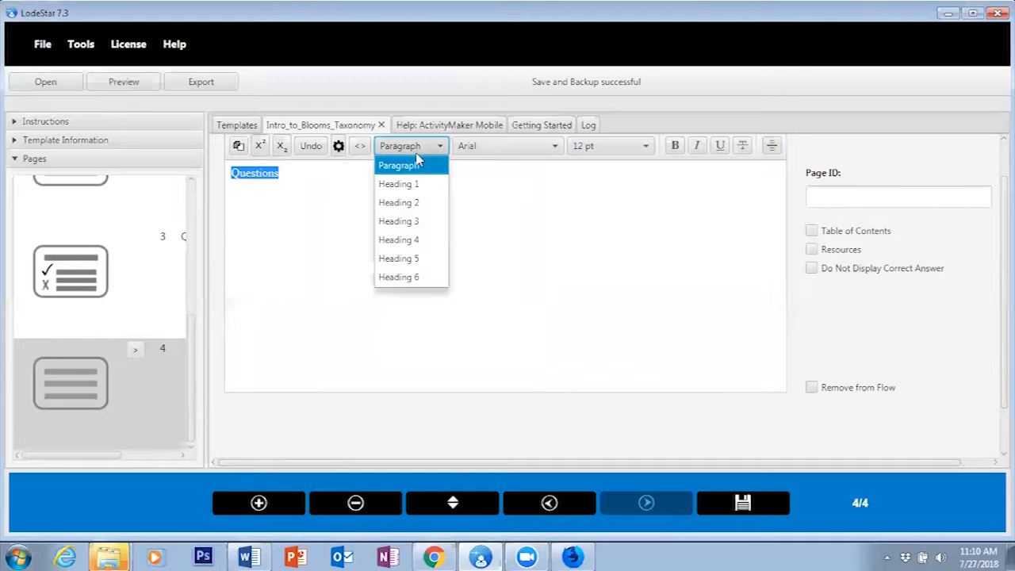
pyautogui.click(408, 202)
pyautogui.click(888, 195)
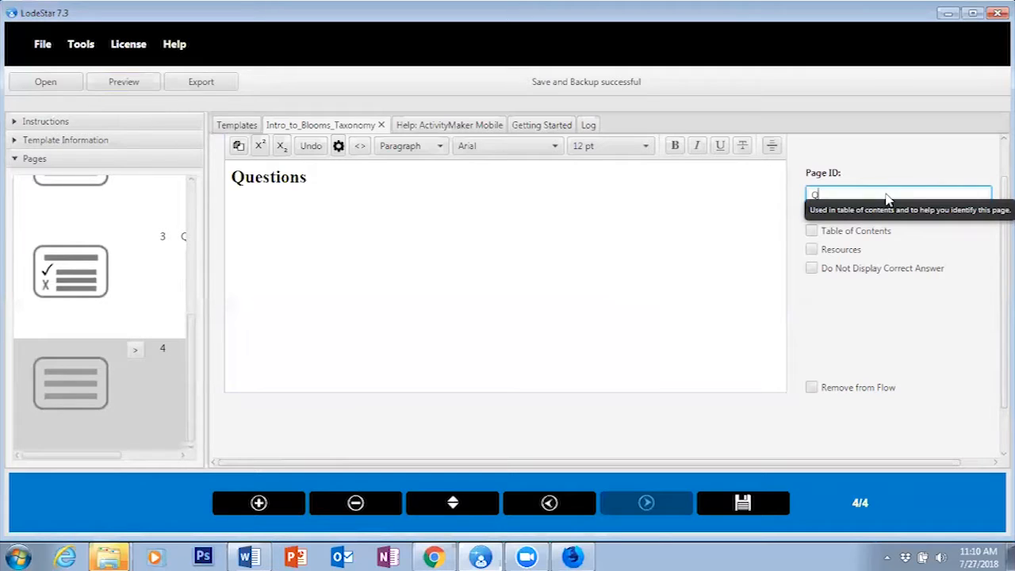
pyautogui.write('Questions')
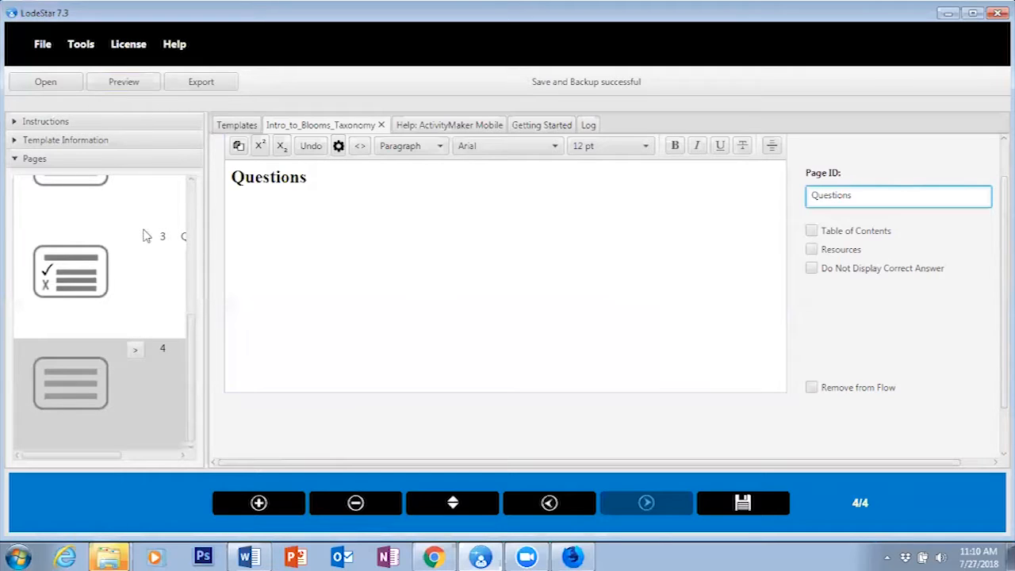
# Insert a Multiple Choice widget below the Questions heading.
pyautogui.click(246, 226)
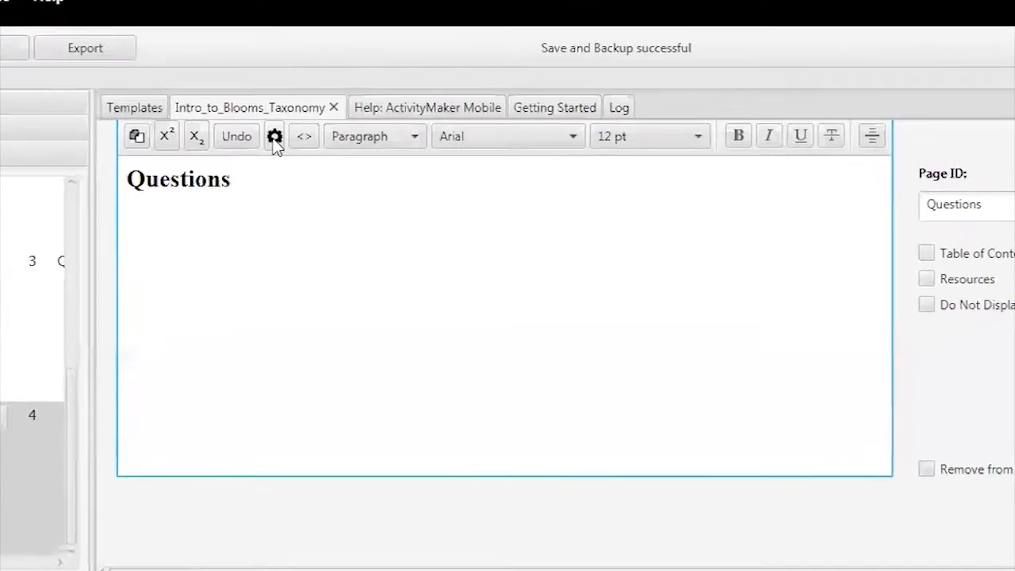
pyautogui.click(338, 146)
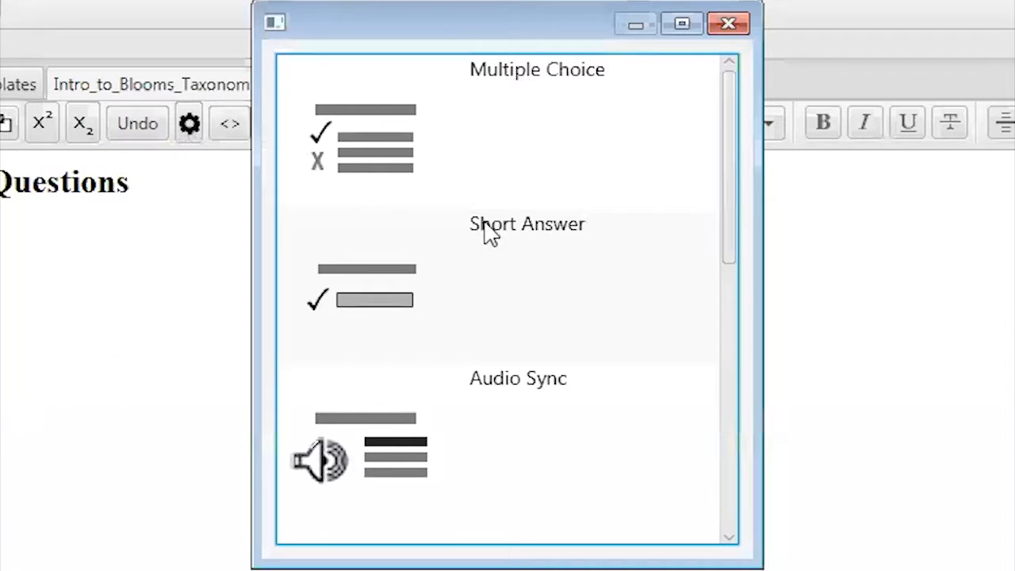
pyautogui.doubleClick(386, 147)
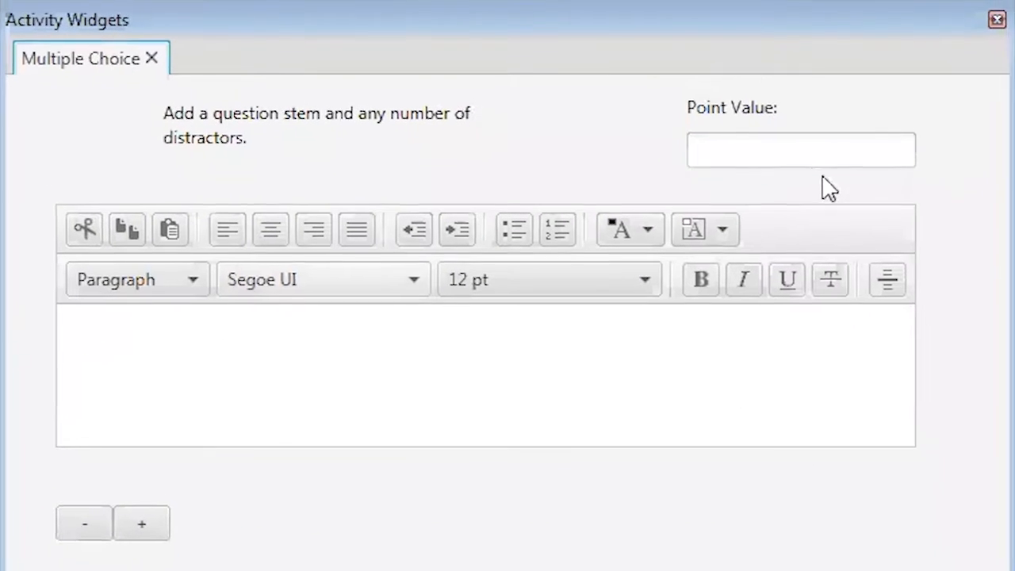
# Set the widget's point value to 10 and enter the question stem "Which of these are part of the new Bloom's taxonomy.".
pyautogui.click(690, 72)
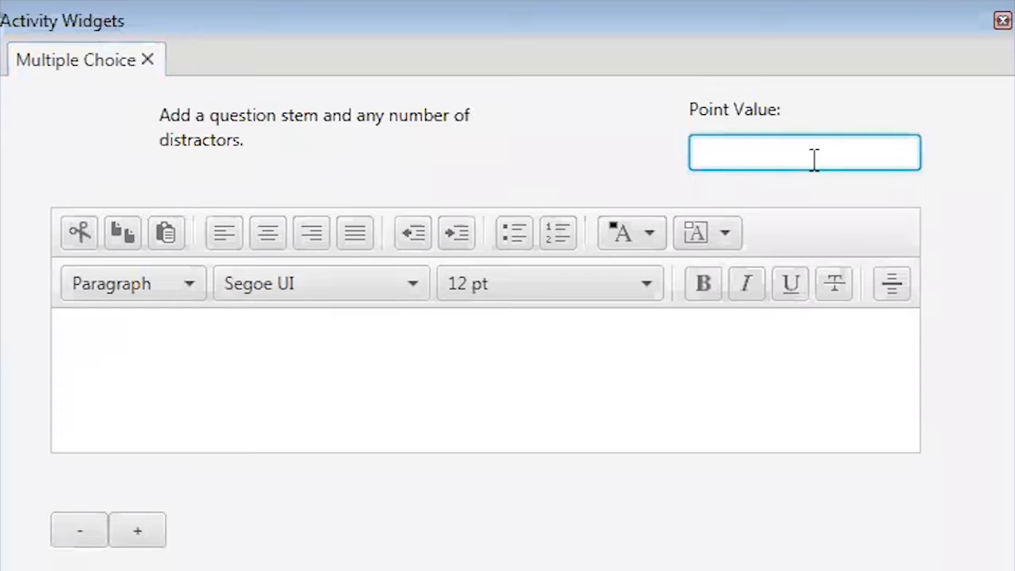
pyautogui.write('10')
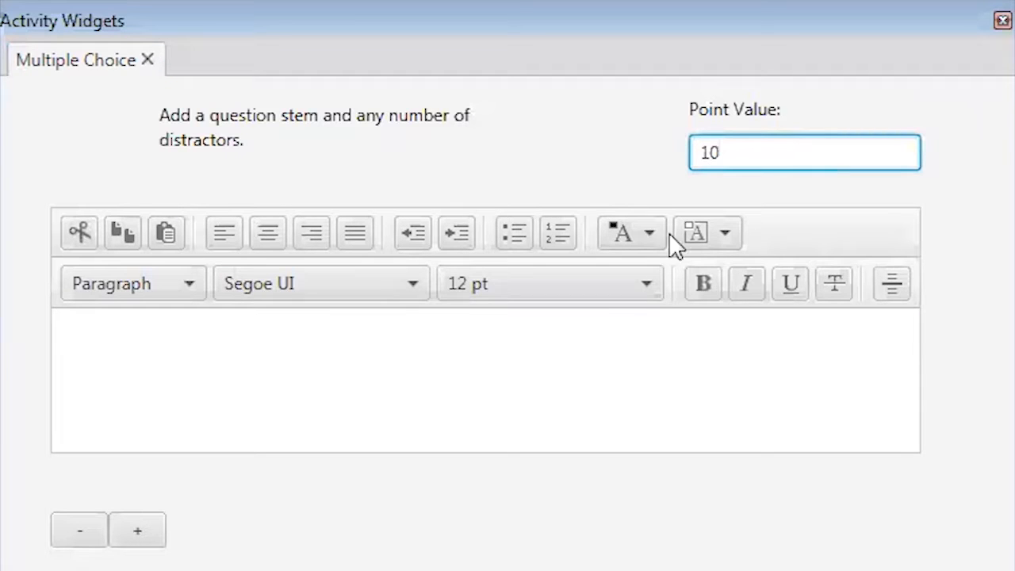
pyautogui.click(427, 351)
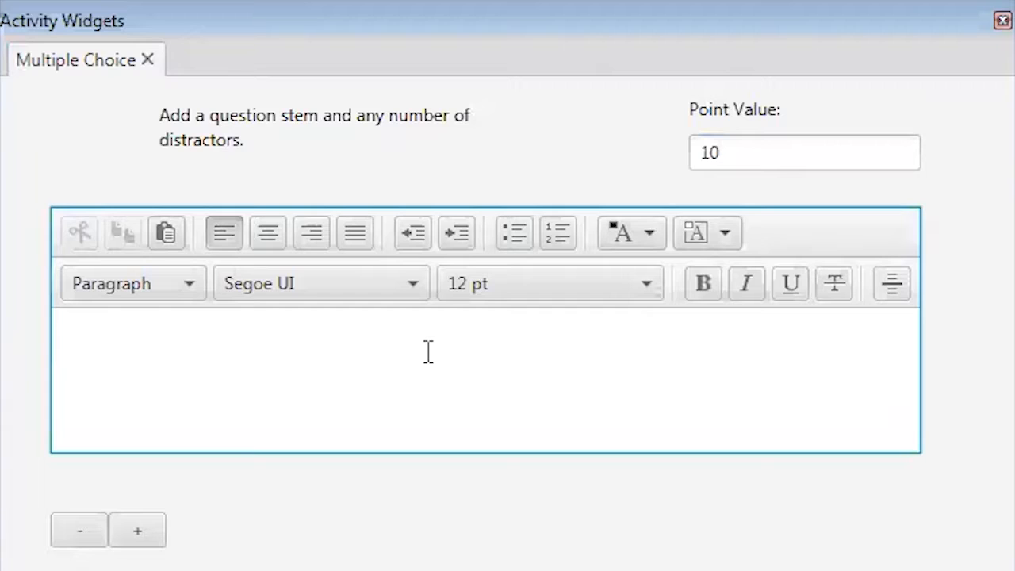
pyautogui.write('Wha=')
pyautogui.press('BackSpace')
pyautogui.press('BackSpace')
pyautogui.write('ich o')
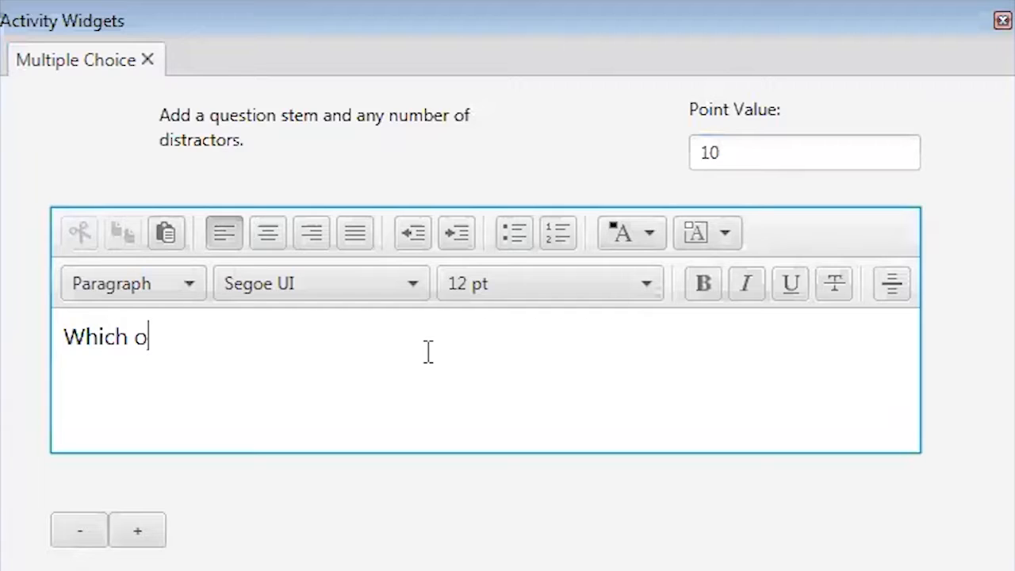
pyautogui.write('f these are part of the new Bloom')
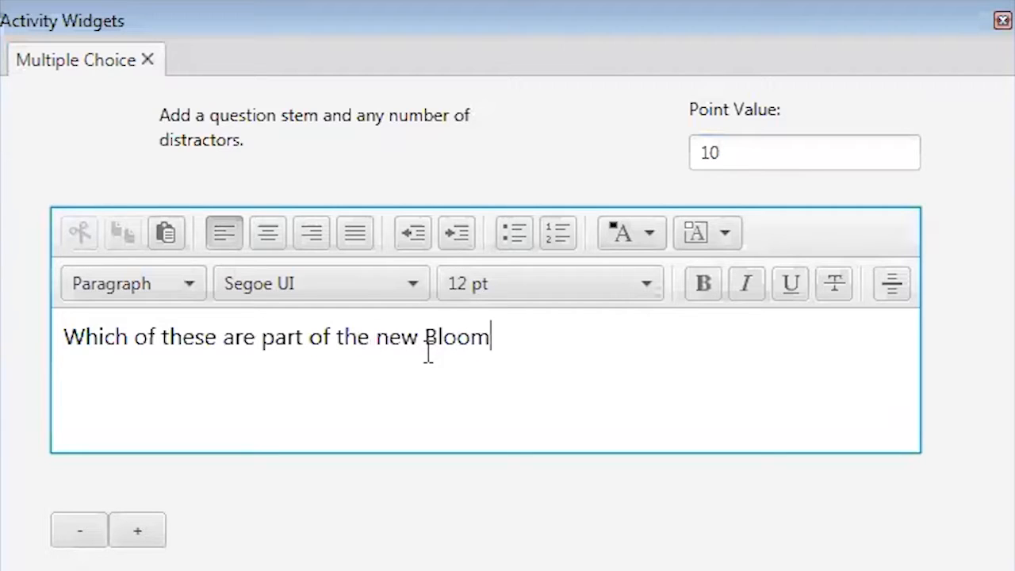
pyautogui.write("'s taxono")
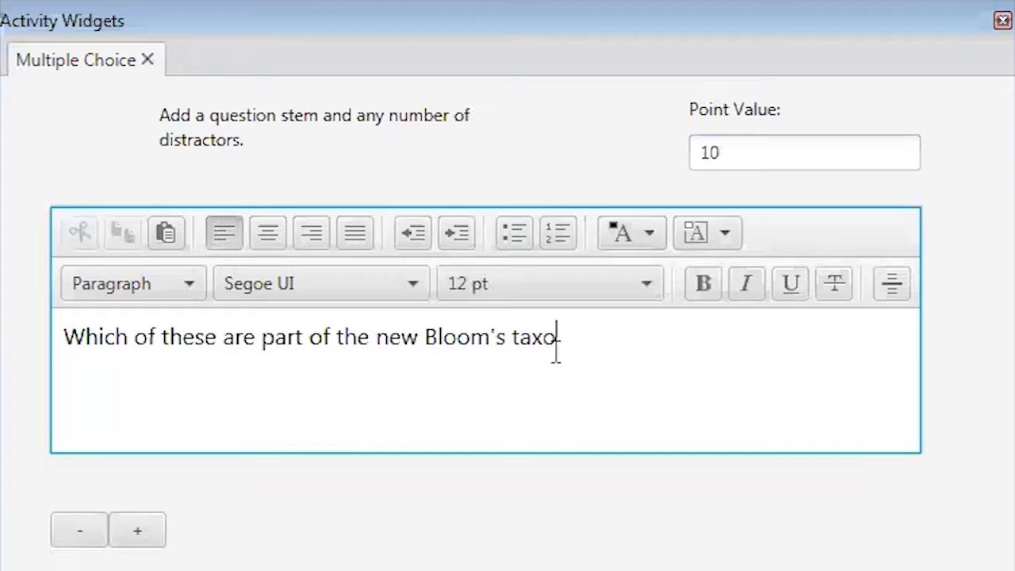
pyautogui.write('my.')
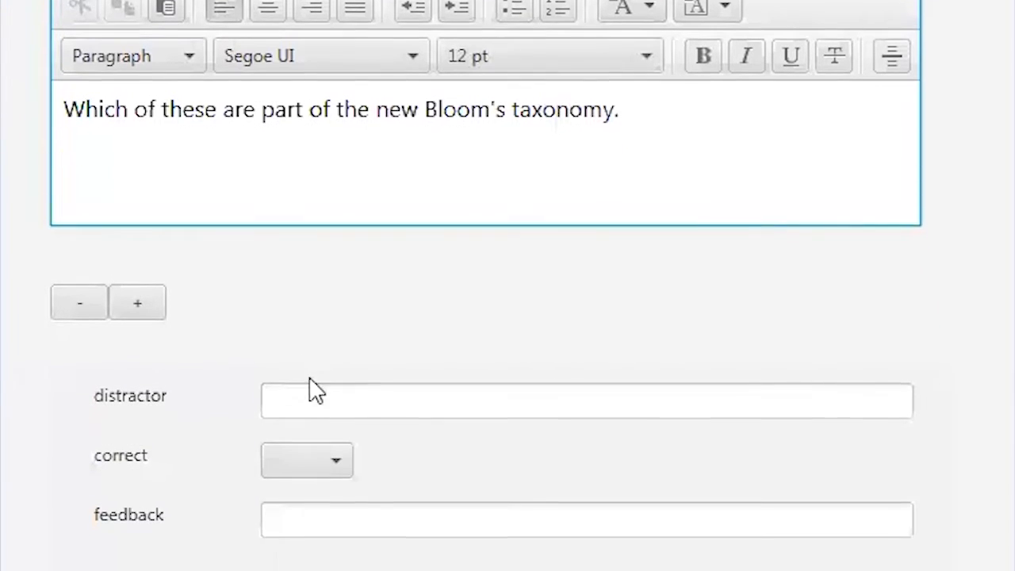
# Enter Remembering as the first distractor and set it as correct with Yes.
pyautogui.click(336, 398)
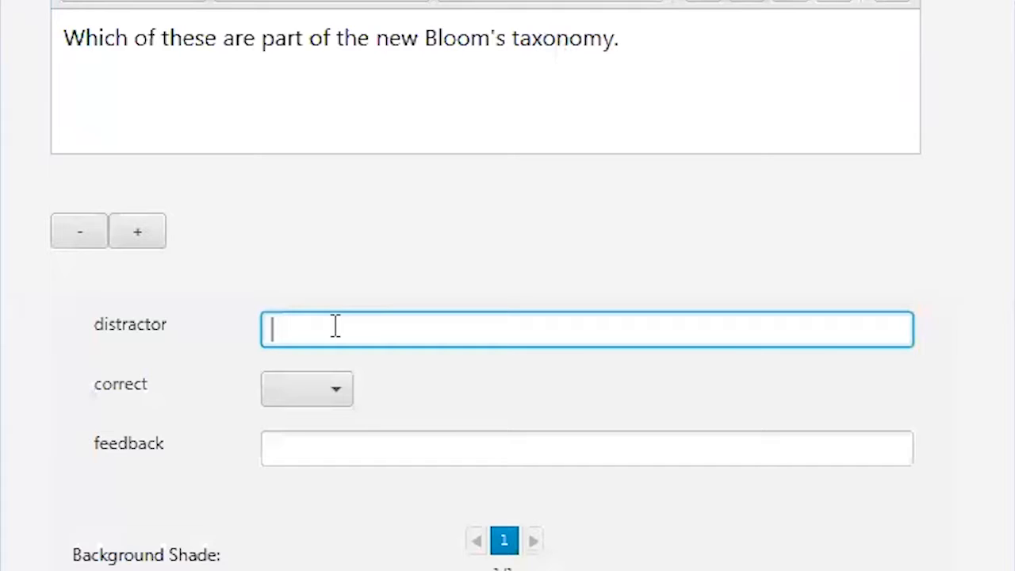
pyautogui.write('u')
pyautogui.press('BackSpace')
pyautogui.write('Ren')
pyautogui.press('BackSpace')
pyautogui.write('mbe')
pyautogui.press('BackSpace')
pyautogui.press('BackSpace')
pyautogui.write('embering')
pyautogui.click(331, 392)
pyautogui.click(300, 431)
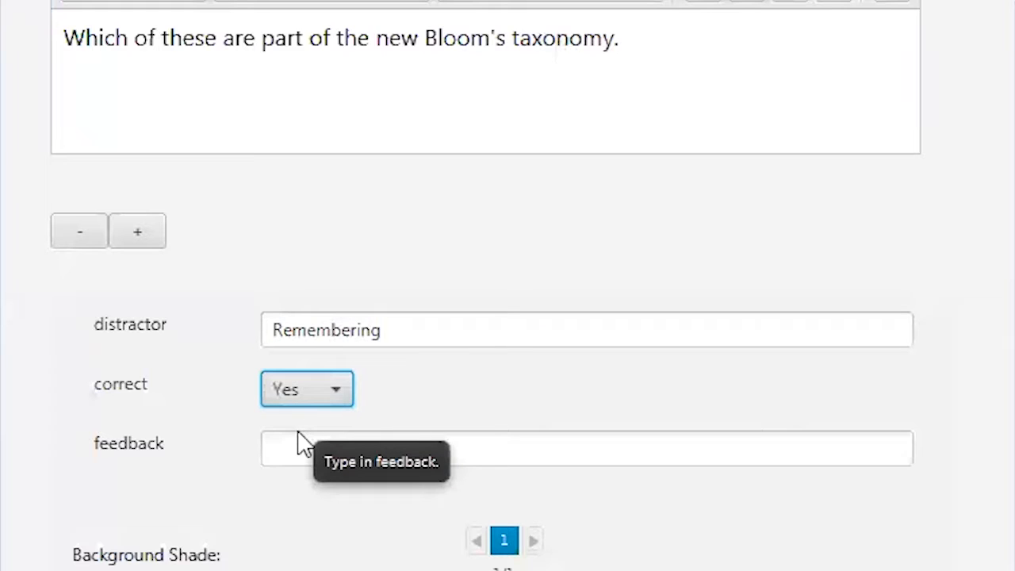
pyautogui.click(306, 395)
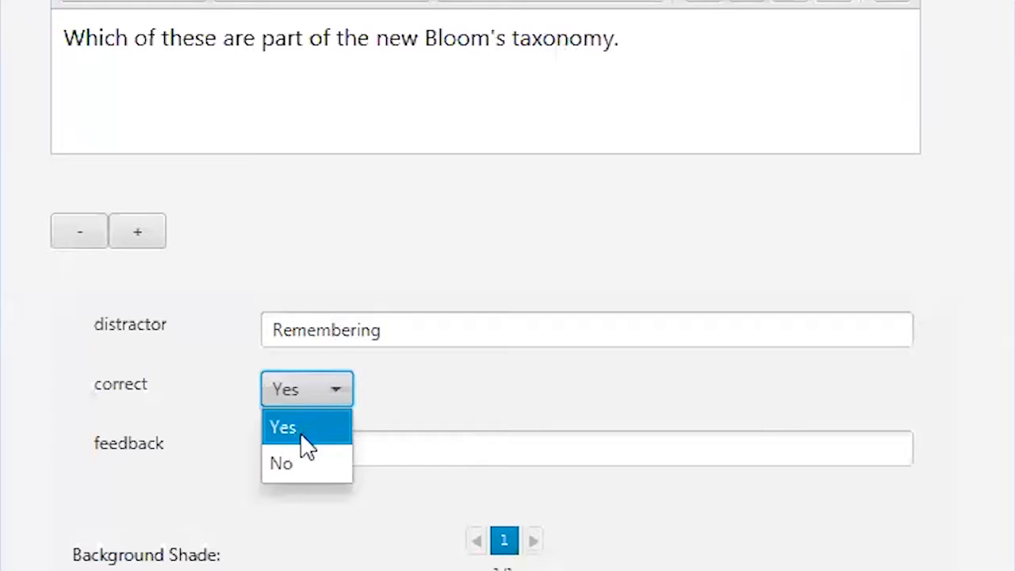
pyautogui.click(307, 413)
pyautogui.click(306, 390)
pyautogui.click(306, 401)
# Enter the feedback "Correct. Remembering is the lowest level." for the Remembering distractor.
pyautogui.click(301, 445)
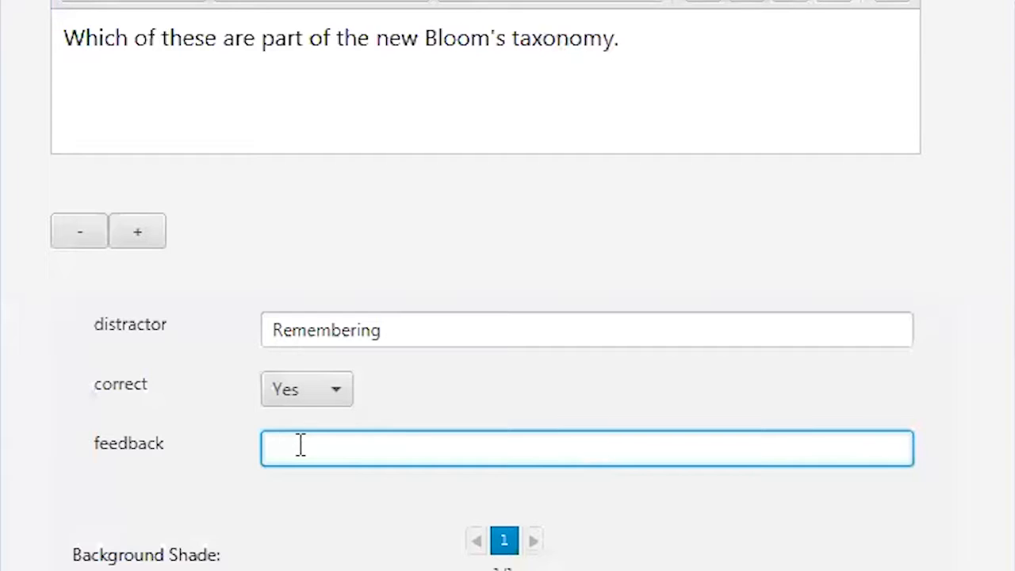
pyautogui.write('Correct.  Remember')
pyautogui.press('BackSpace')
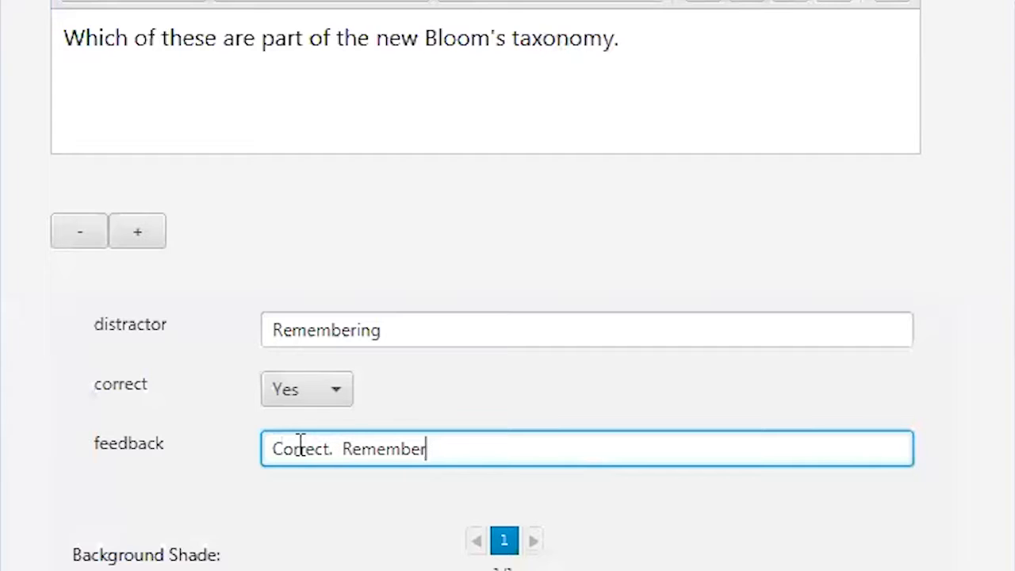
pyautogui.write('ing is the')
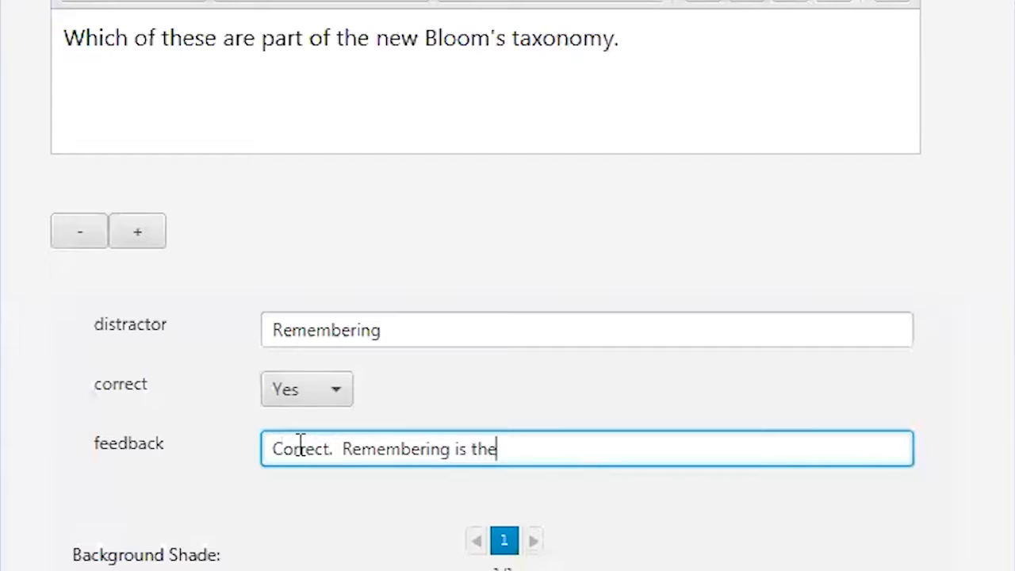
pyautogui.write(' lowest ')
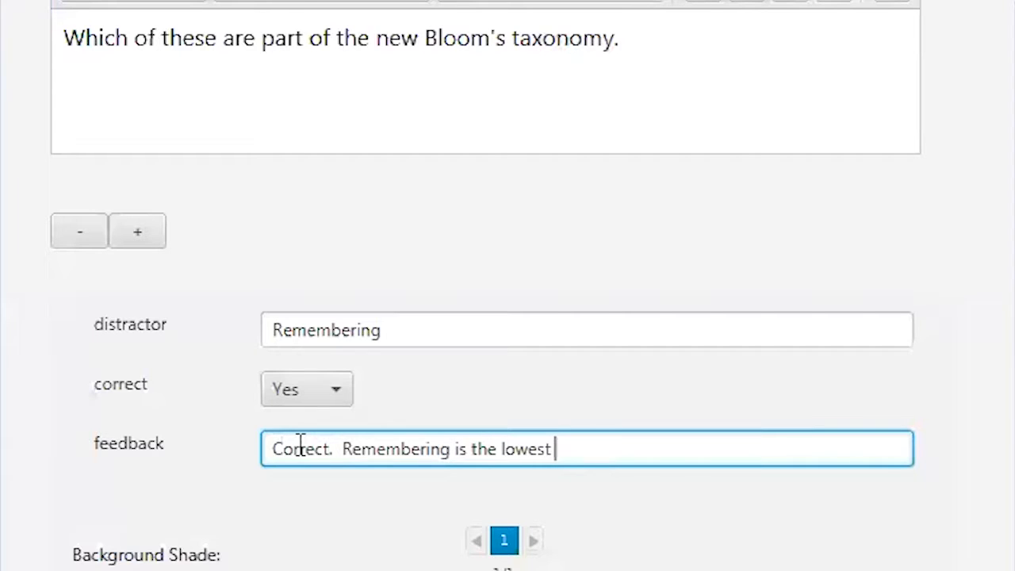
pyautogui.write('level.')
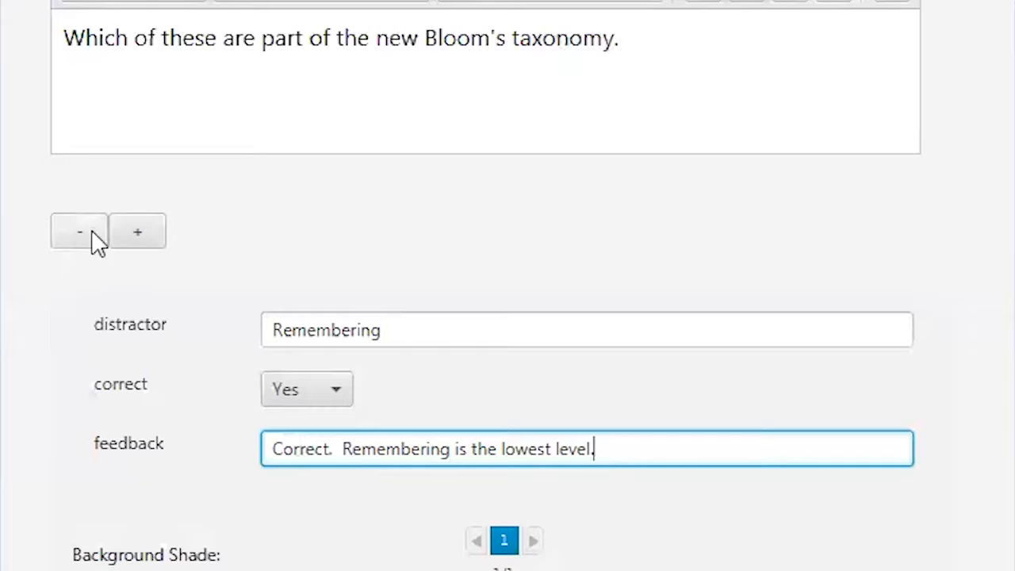
# Add a second distractor named Synthesis and set its correct value to No.
pyautogui.click(142, 231)
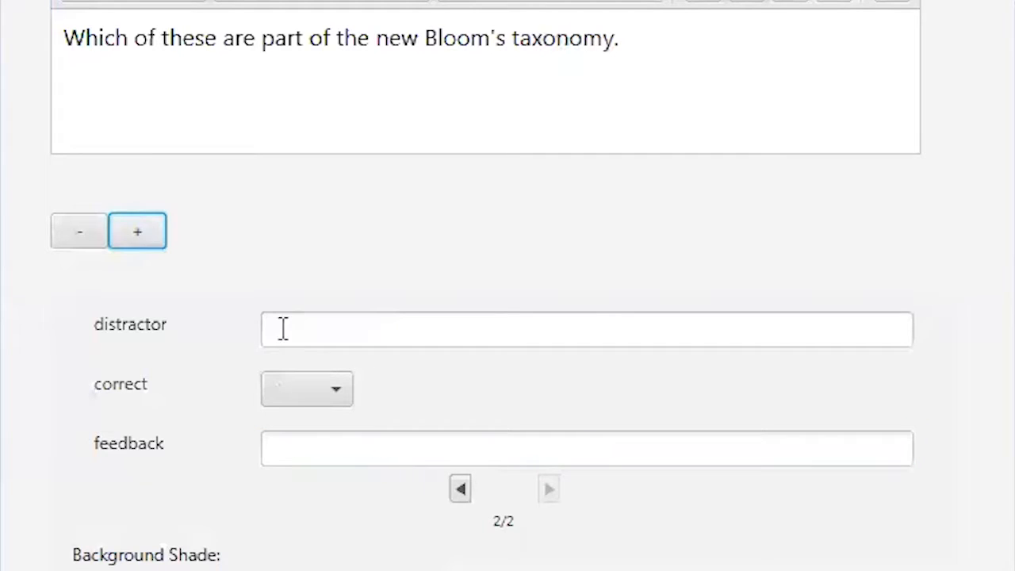
pyautogui.click(310, 333)
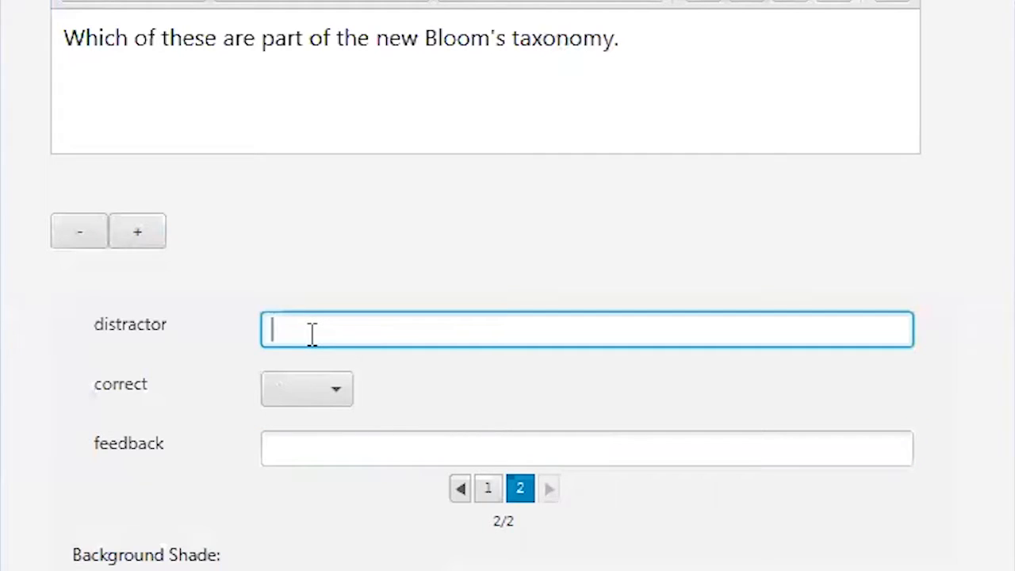
pyautogui.write('Synthesis')
pyautogui.click(311, 396)
pyautogui.click(294, 464)
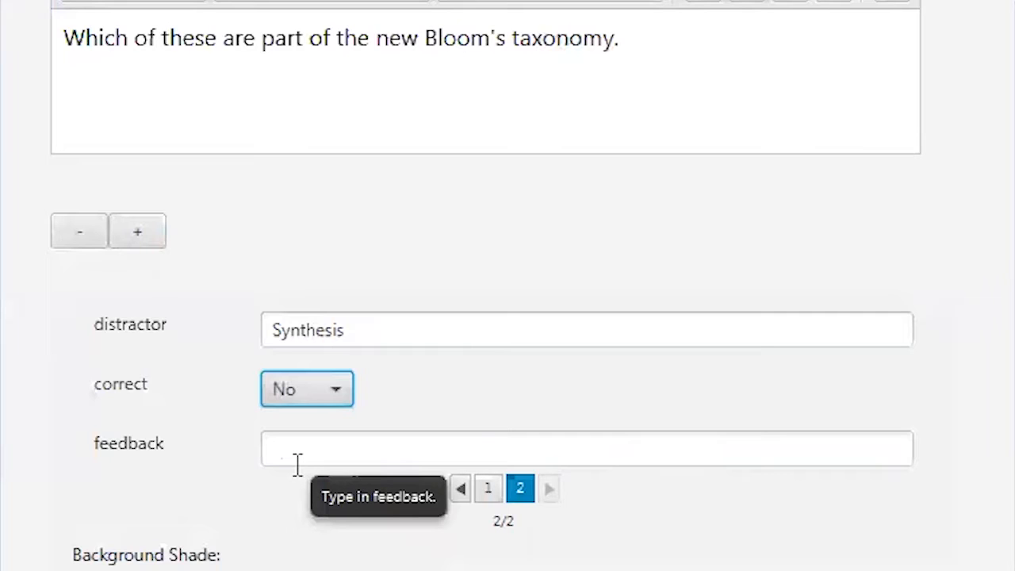
# Enter the feedback "Synthesis is the highest level of the old taxonomy." for the Synthesis distractor.
pyautogui.click(356, 448)
pyautogui.write('Synt')
pyautogui.press('BackSpace')
pyautogui.write('nthesis ')
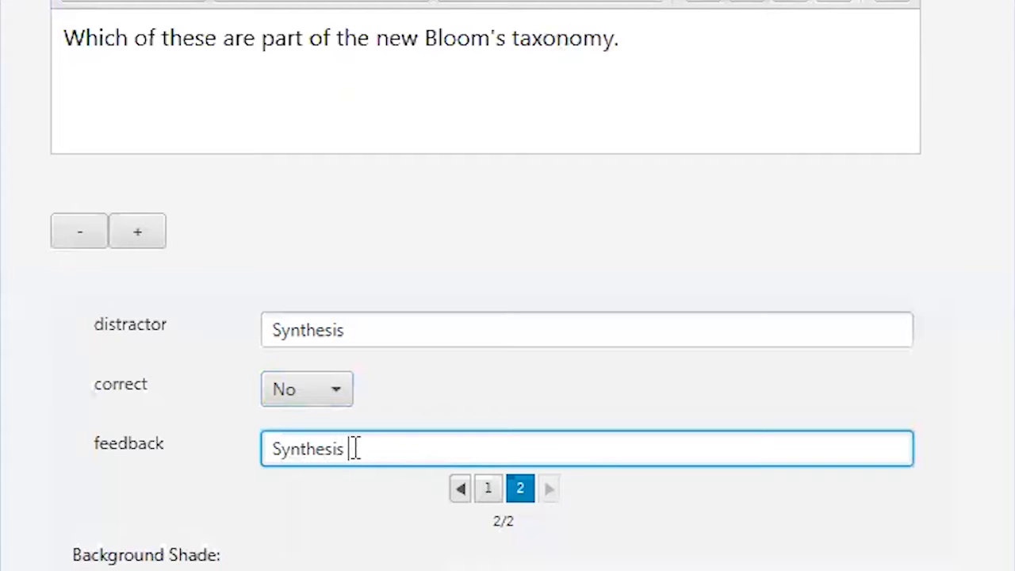
pyautogui.write('is the highest level ')
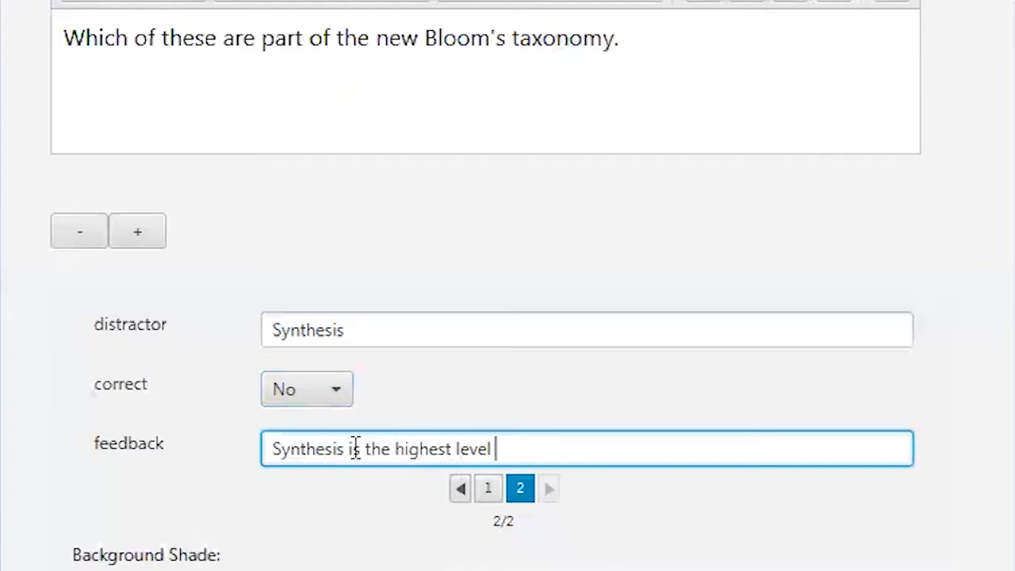
pyautogui.write('of the old ta')
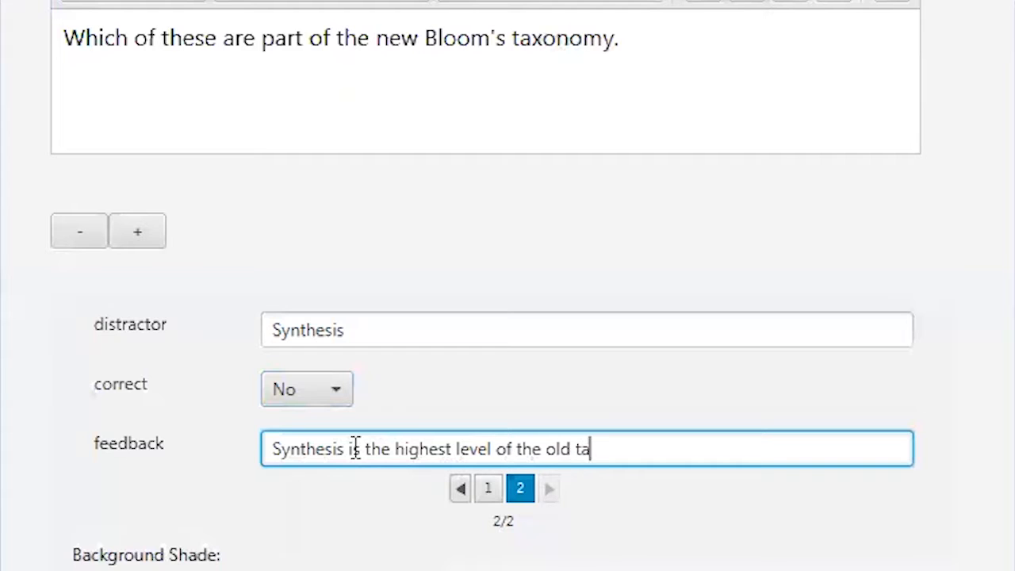
pyautogui.write('xonomy.')
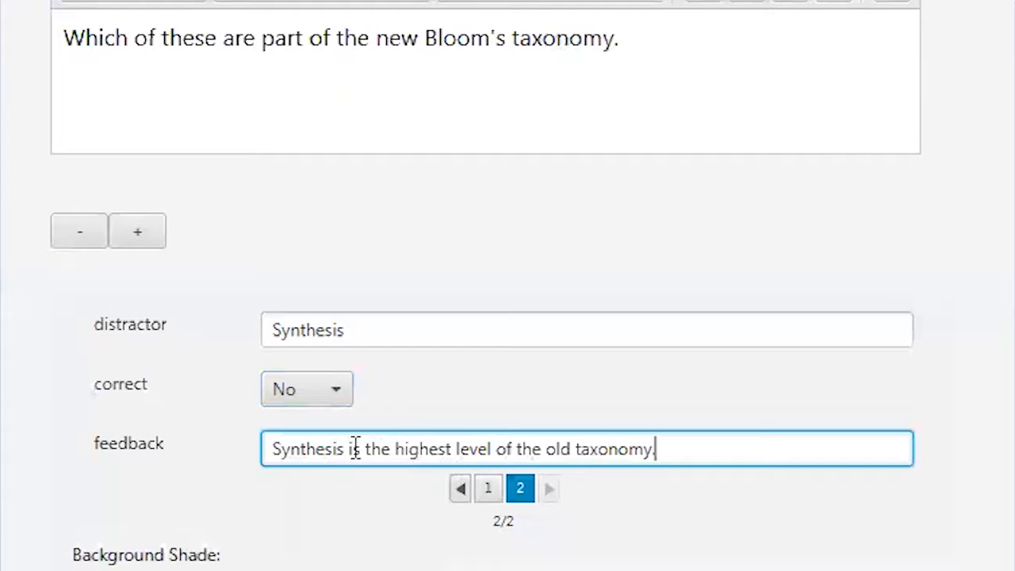
# Add a third distractor named Creating and set its correct value to Yes.
pyautogui.click(146, 233)
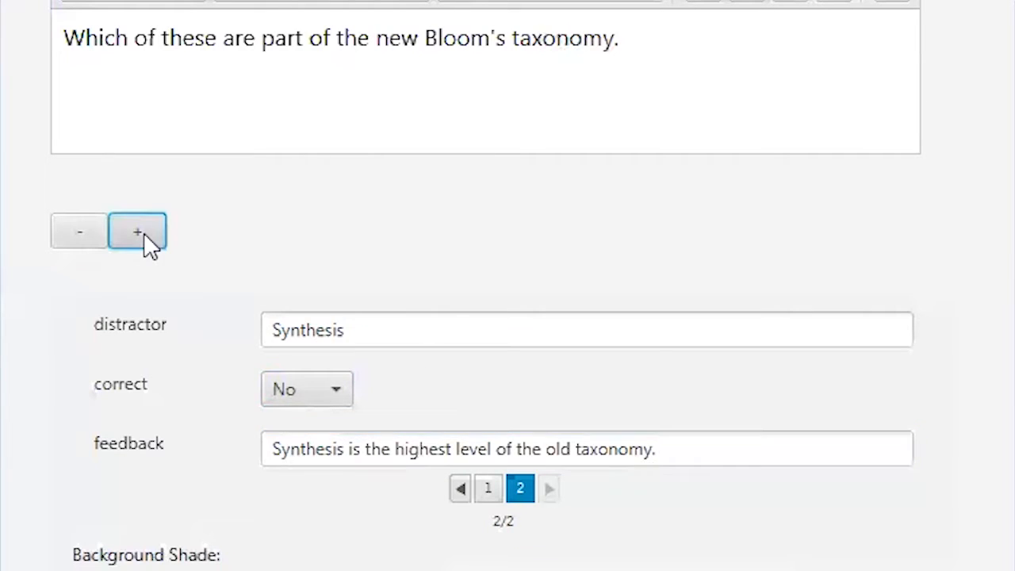
pyautogui.click(315, 349)
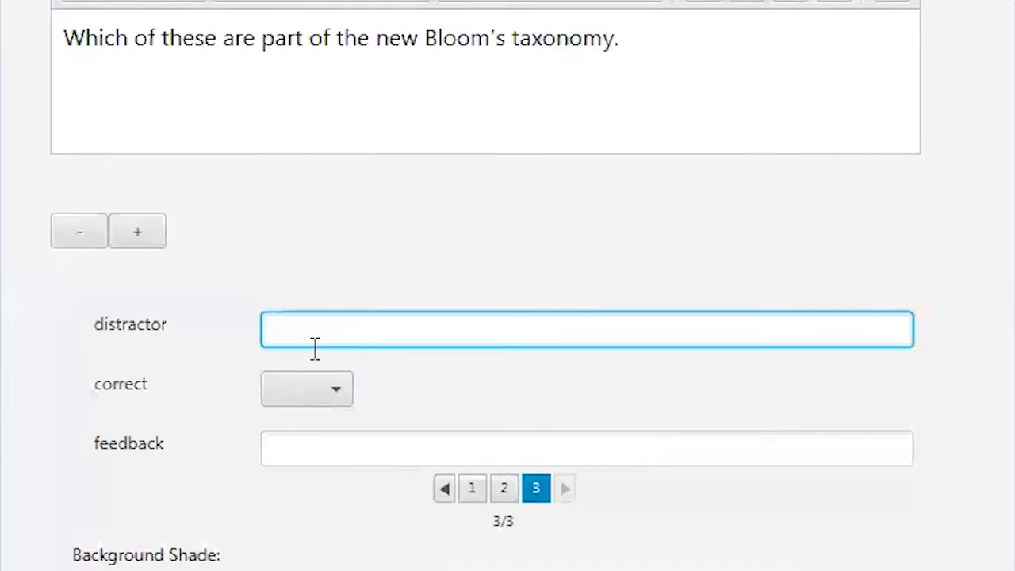
pyautogui.write('Creating')
pyautogui.click(311, 390)
pyautogui.click(309, 428)
# Enter the feedback "Top level of the new taxonomy" for the Creating distractor and enable Randomize.
pyautogui.click(310, 441)
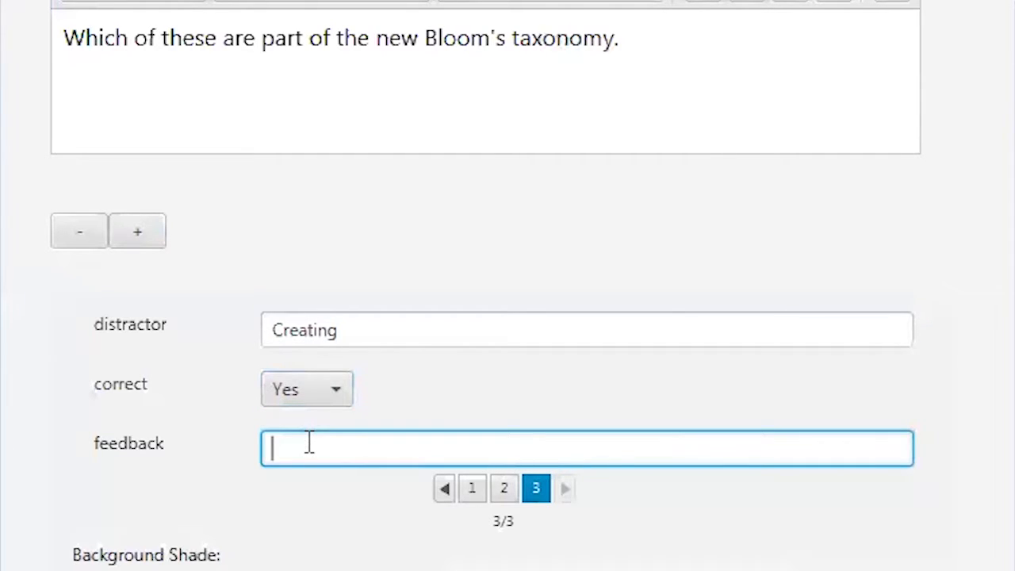
pyautogui.write('to')
pyautogui.press('BackSpace')
pyautogui.write('i')
pyautogui.press('BackSpace')
pyautogui.press('BackSpace')
pyautogui.write('Top level of the new taxonomy')
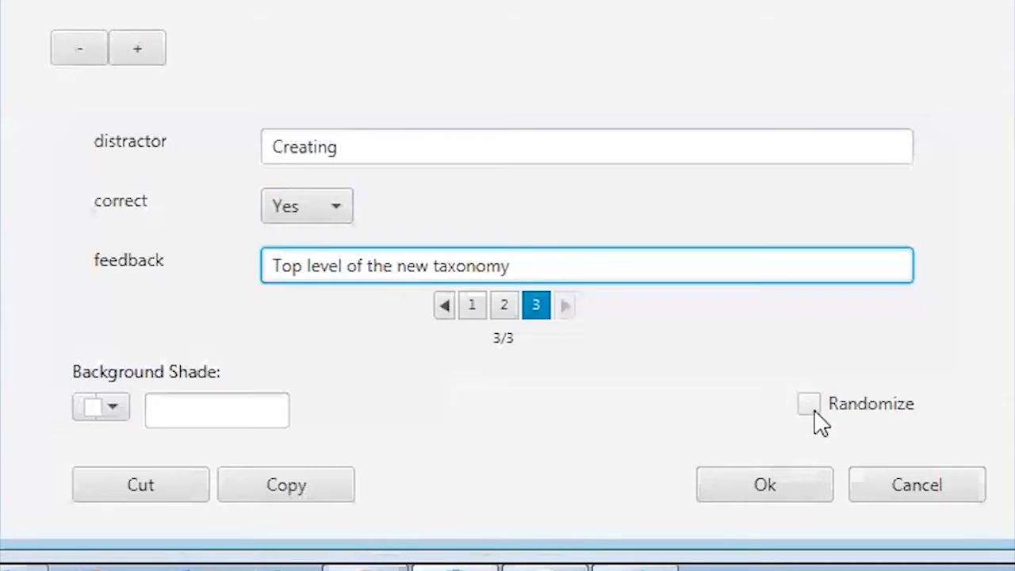
pyautogui.click(812, 408)
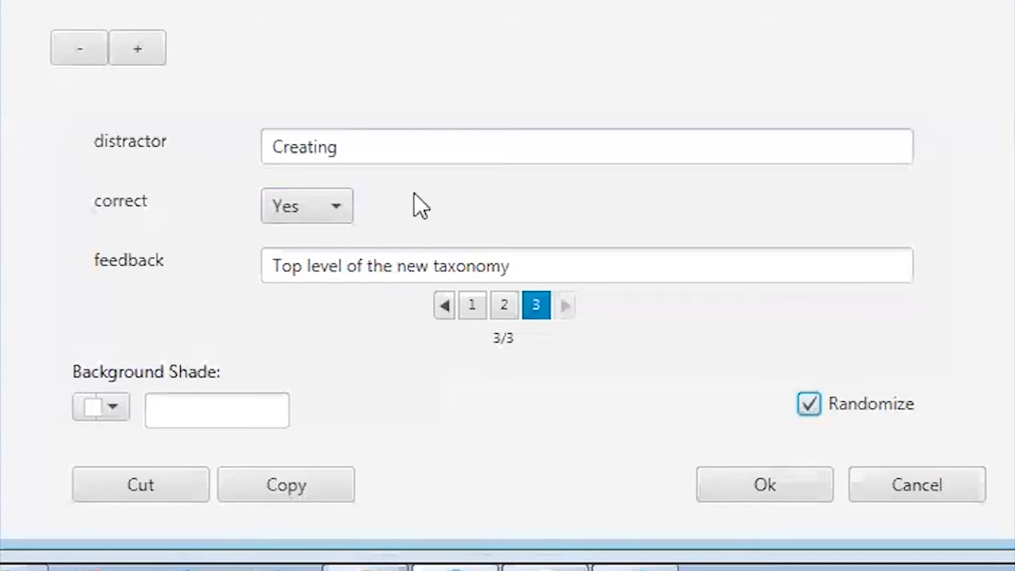
# Add five more distractors filled with random placeholder letters, leaving their correct and feedback values blank.
pyautogui.click(140, 49)
pyautogui.click(312, 158)
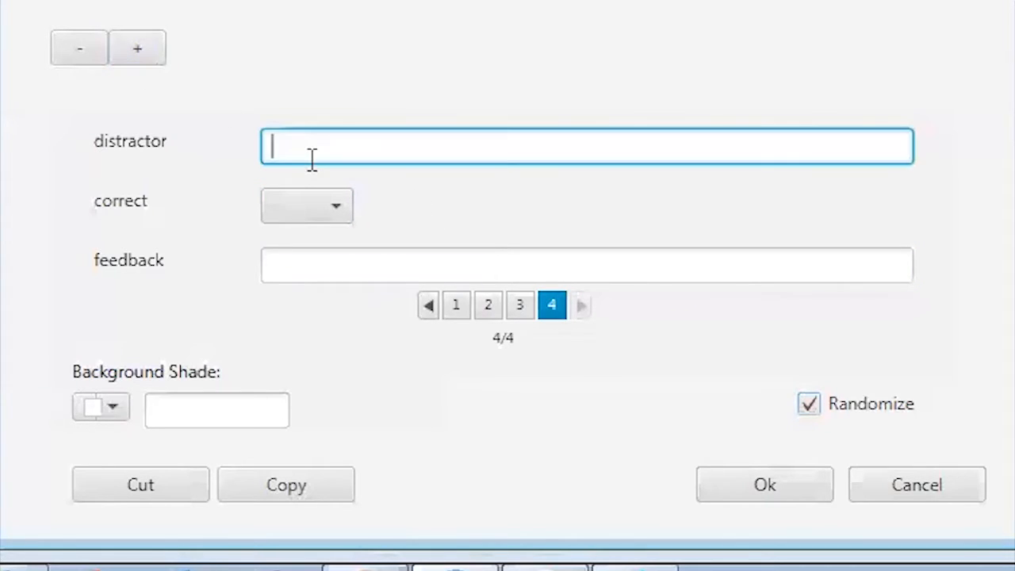
pyautogui.click(137, 49)
pyautogui.click(326, 152)
pyautogui.write('lkjhkhjkhjkhjkhjkhkj')
pyautogui.click(150, 56)
pyautogui.click(457, 152)
pyautogui.write('kjhjkhjkhjkhjkhjkhjk')
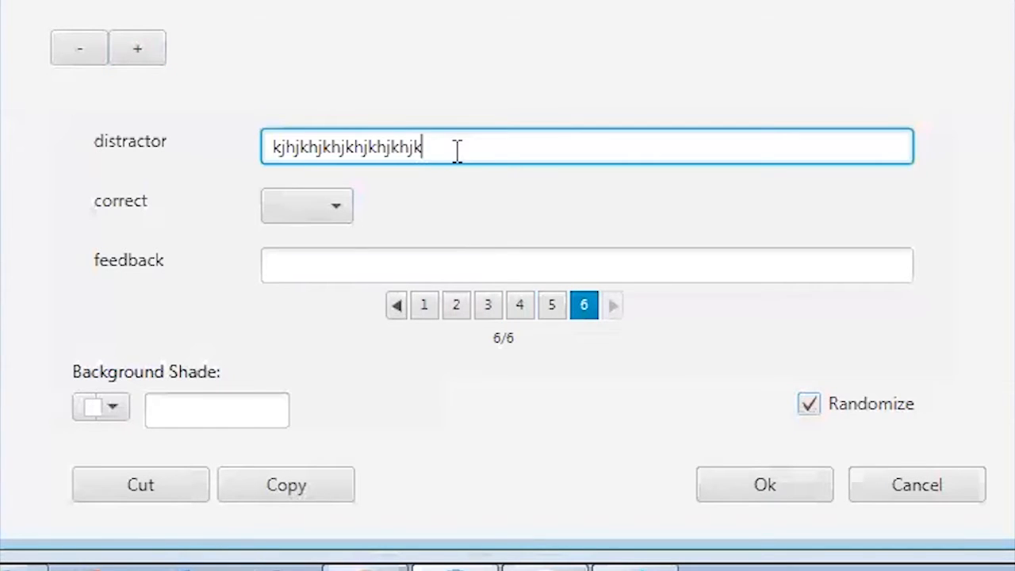
pyautogui.click(159, 53)
pyautogui.click(341, 151)
pyautogui.write('khjkhjkhjkhjkhkjhjkhjkhjkhjkhjk')
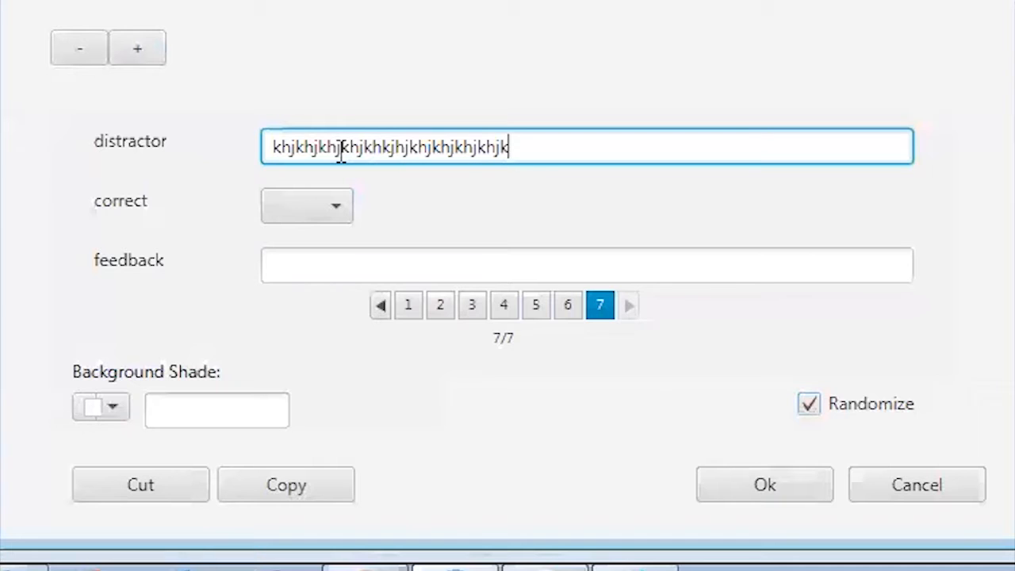
pyautogui.click(136, 60)
pyautogui.click(421, 147)
pyautogui.write('khkjhkjhjkhjkhk')
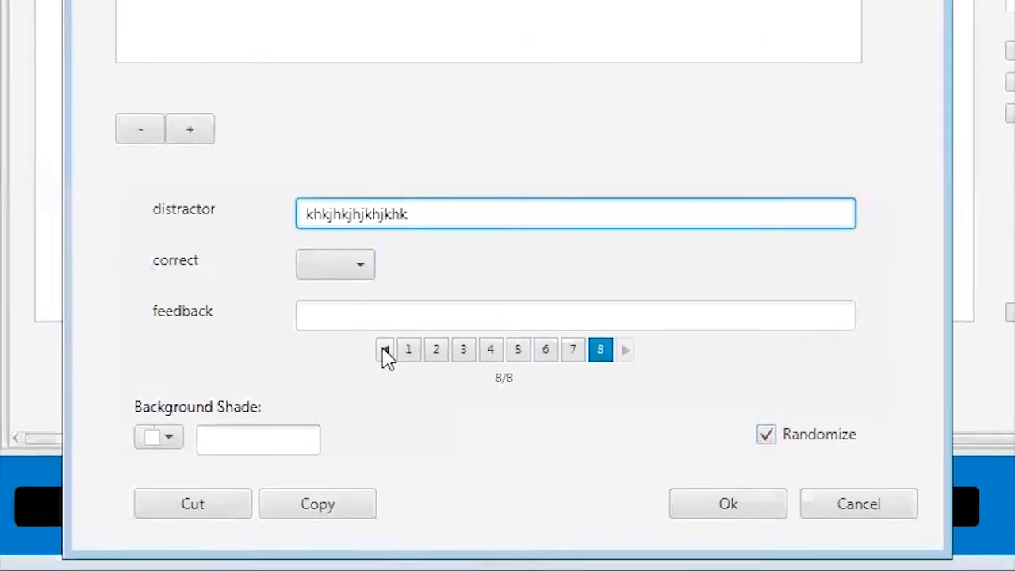
# Page backward and forward through the eight distractors to review their entries.
pyautogui.click(368, 313)
pyautogui.click(368, 312)
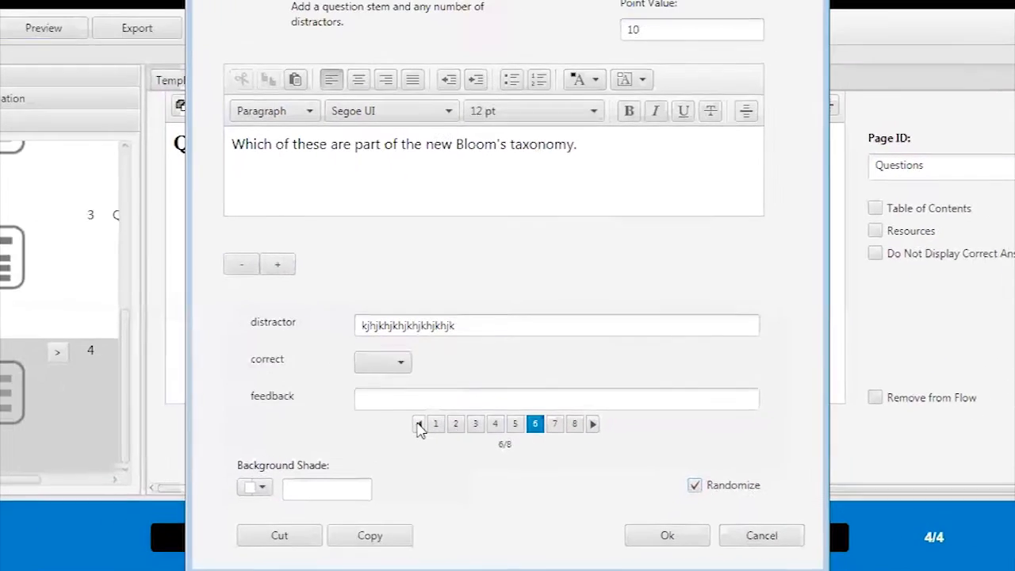
pyautogui.click(369, 313)
pyautogui.click(425, 441)
pyautogui.click(426, 440)
pyautogui.click(425, 441)
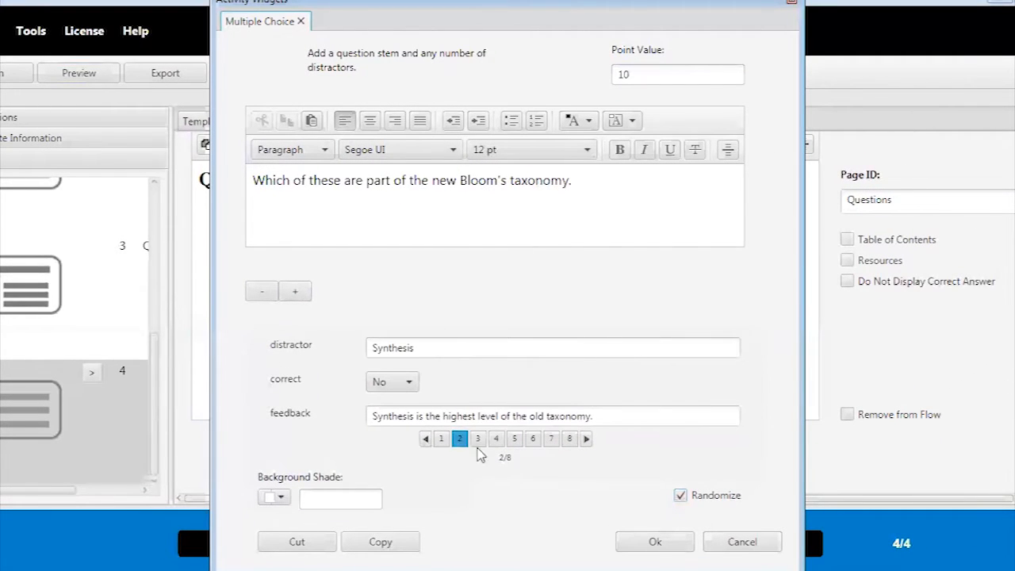
pyautogui.click(497, 439)
pyautogui.click(587, 438)
pyautogui.click(587, 438)
pyautogui.click(587, 439)
pyautogui.click(587, 439)
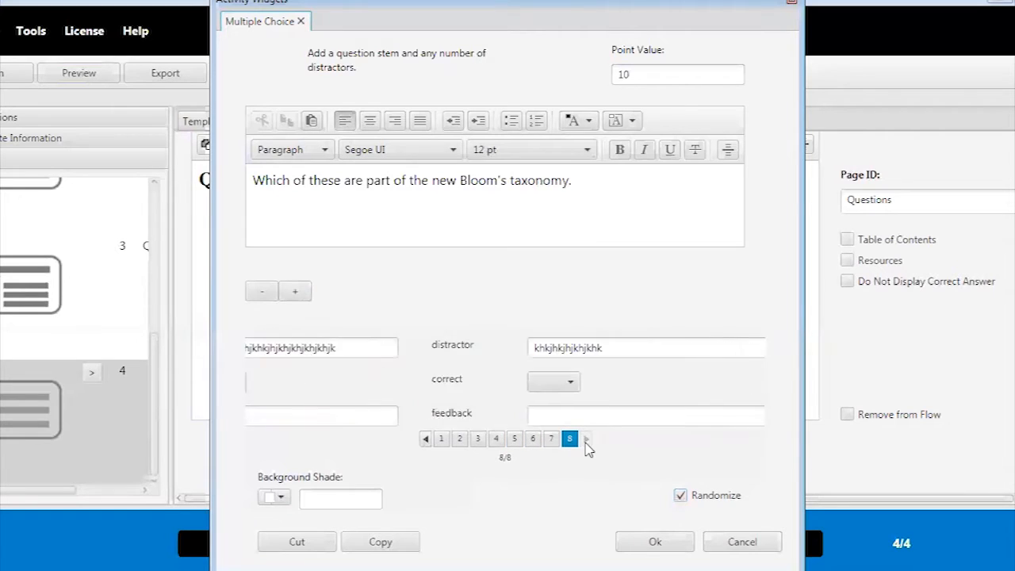
pyautogui.click(425, 439)
pyautogui.click(425, 439)
pyautogui.click(425, 439)
pyautogui.click(425, 439)
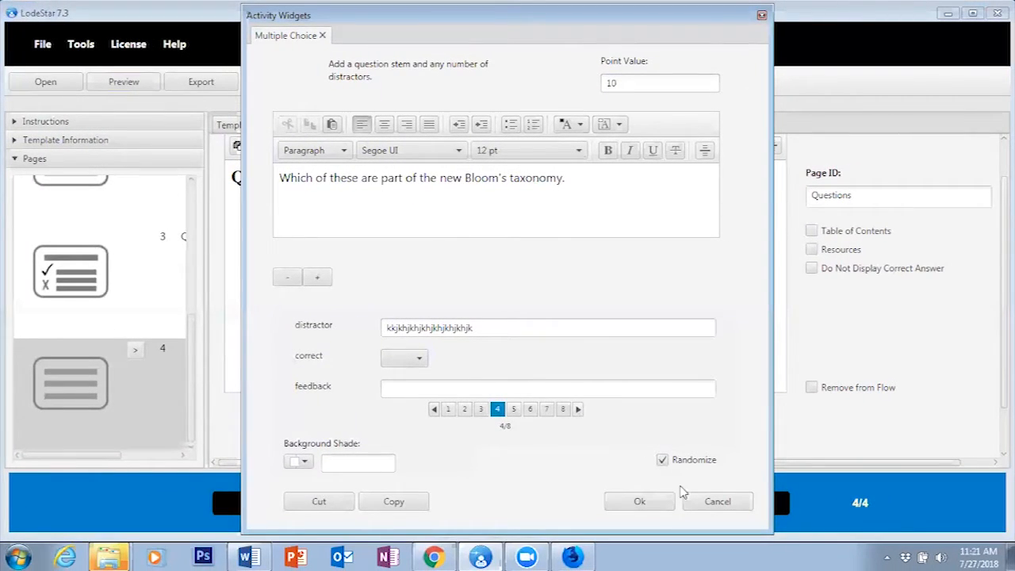
# Confirm the Multiple Choice widget on the Questions page, and reopen it for review without changing anything.
pyautogui.click(640, 501)
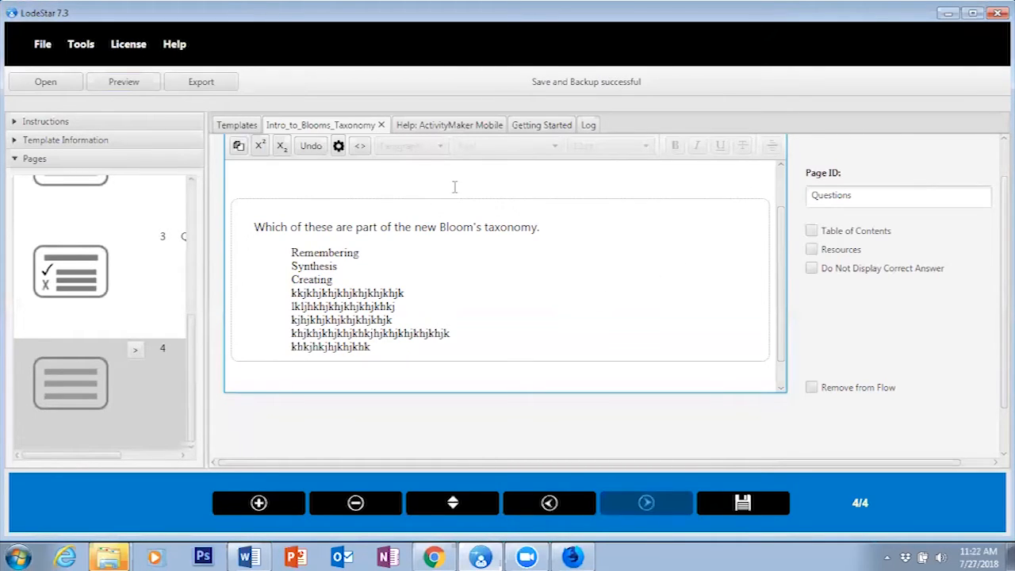
pyautogui.doubleClick(702, 261)
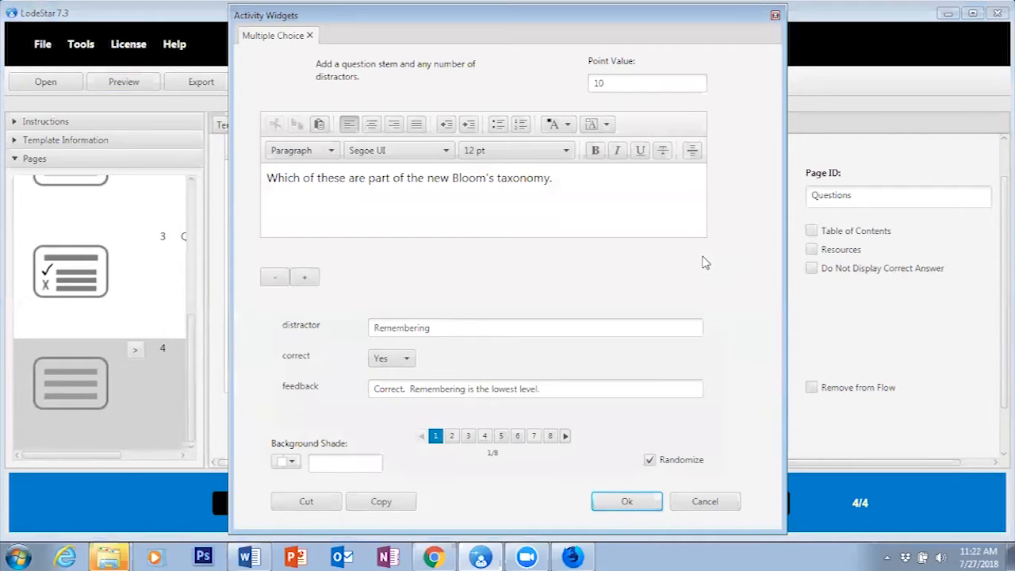
pyautogui.click(719, 507)
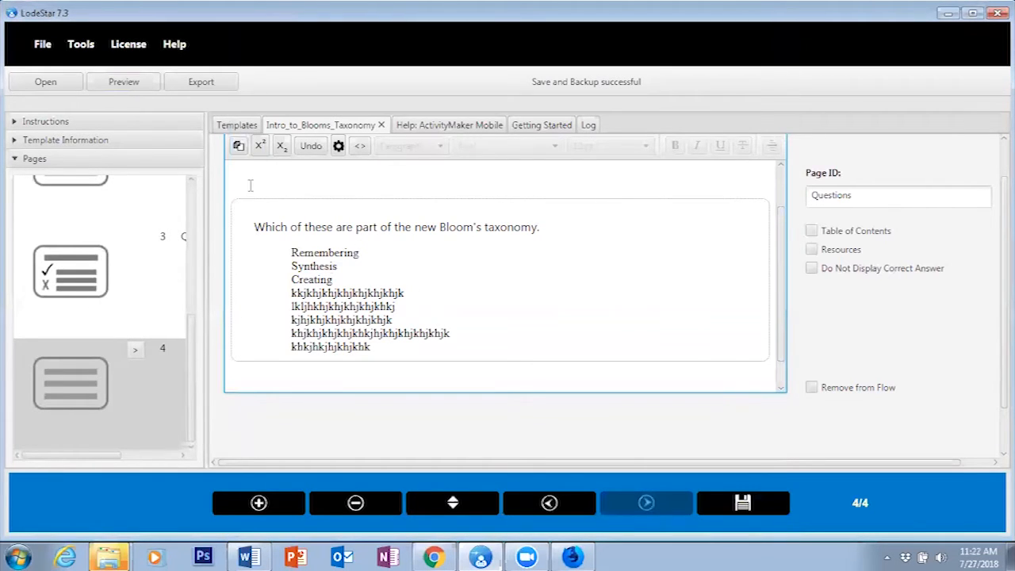
# Preview the activity, reload it with the latest changes and go to the multiple choice widget on page 4.
pyautogui.click(121, 83)
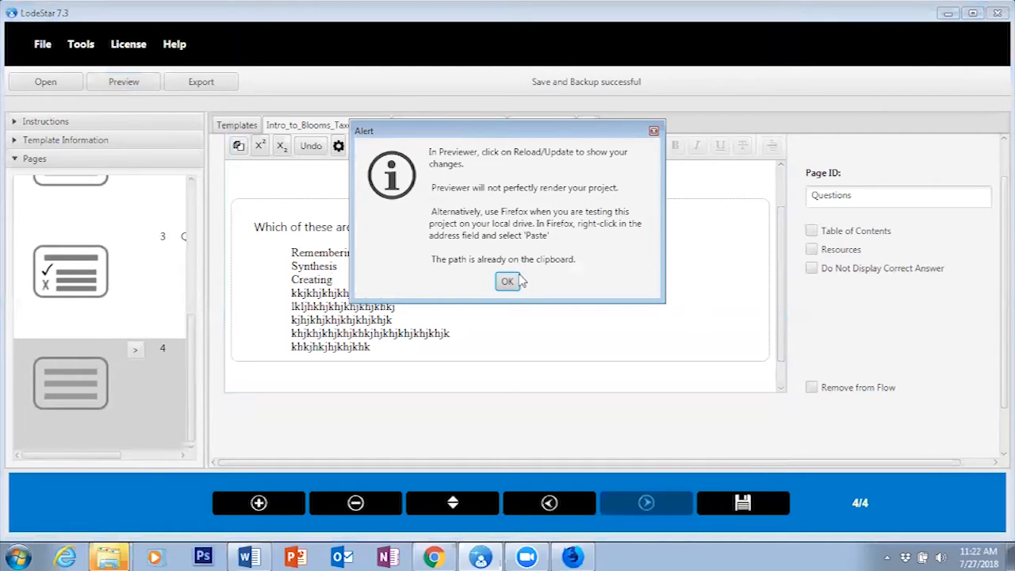
pyautogui.click(511, 281)
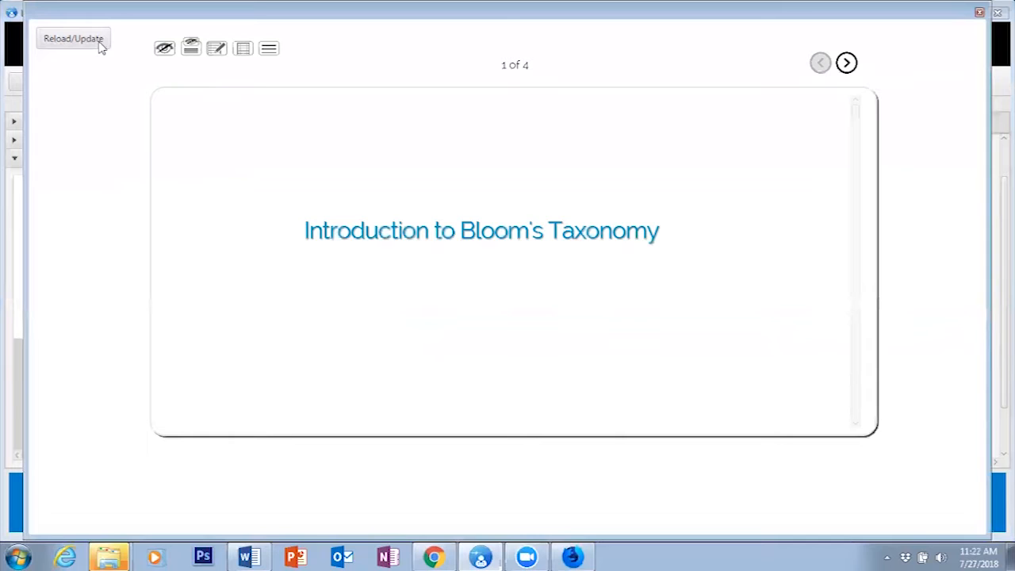
pyautogui.click(57, 45)
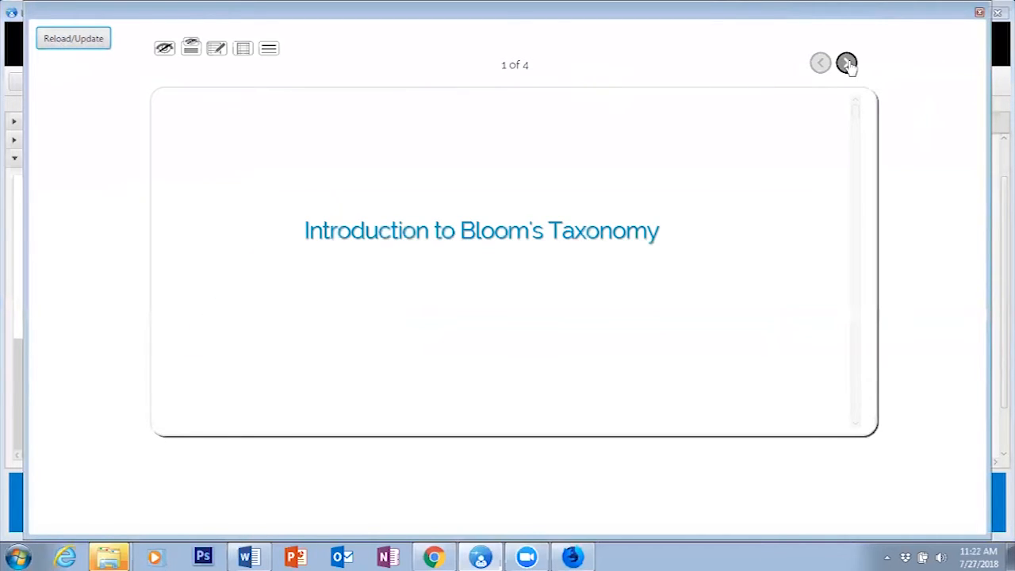
pyautogui.click(847, 64)
pyautogui.click(847, 64)
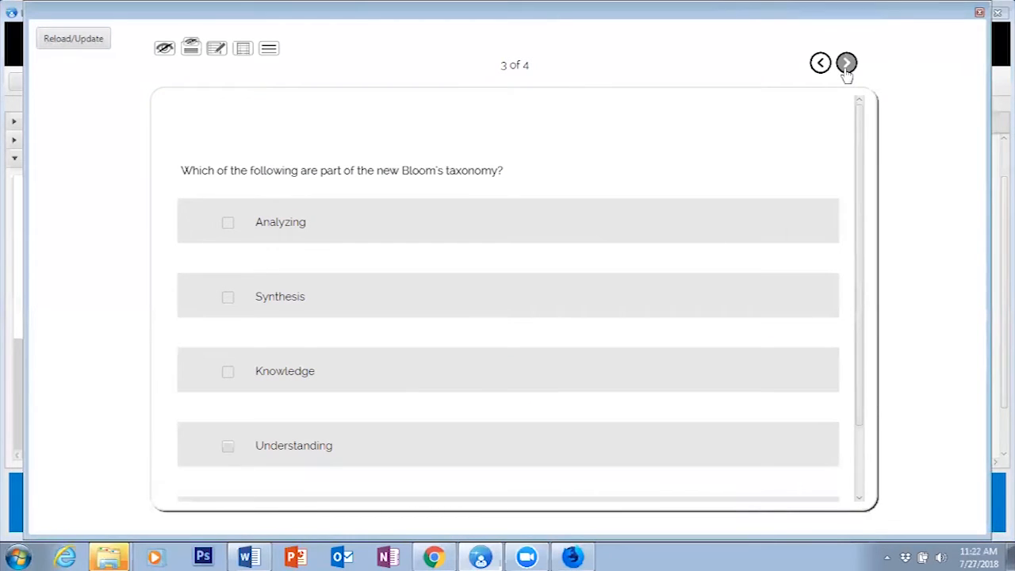
pyautogui.click(848, 63)
pyautogui.scroll(-1, 861, 204)
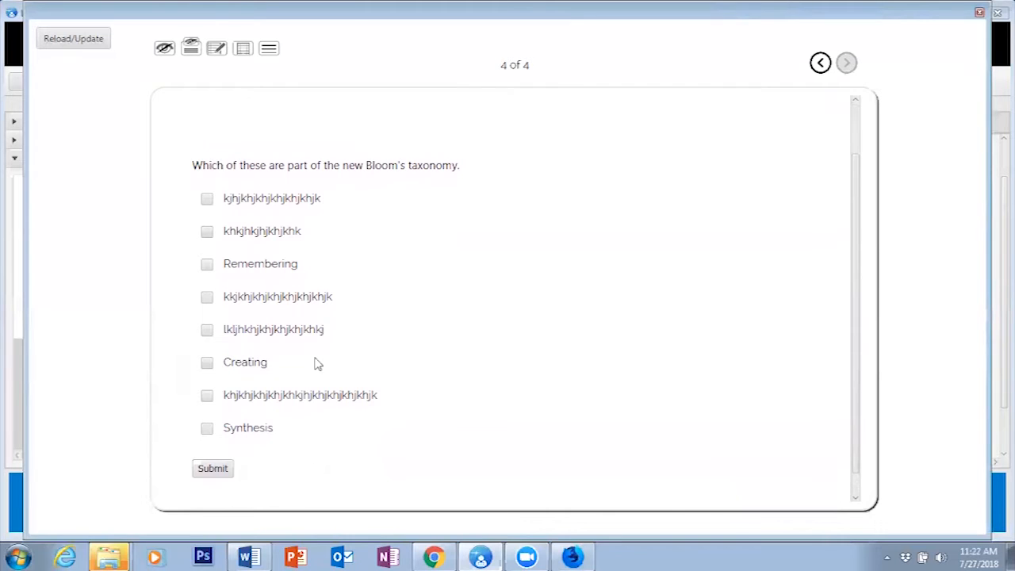
# Submit the first-listed placeholder option, Remembering and Creating as the page 4 answer, and dismiss the feedback overlay.
pyautogui.click(207, 199)
pyautogui.click(207, 264)
pyautogui.click(207, 363)
pyautogui.click(213, 470)
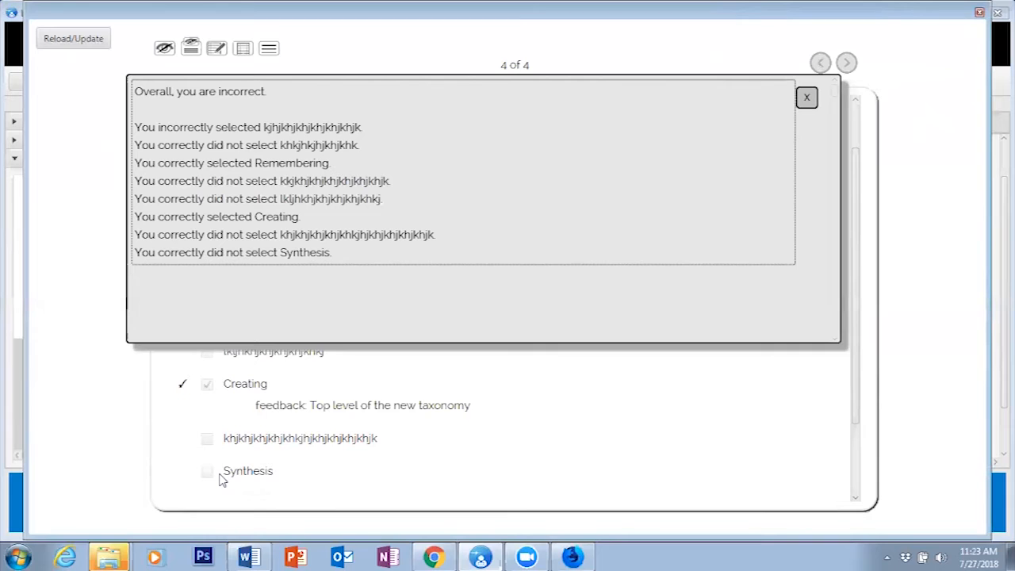
pyautogui.click(807, 98)
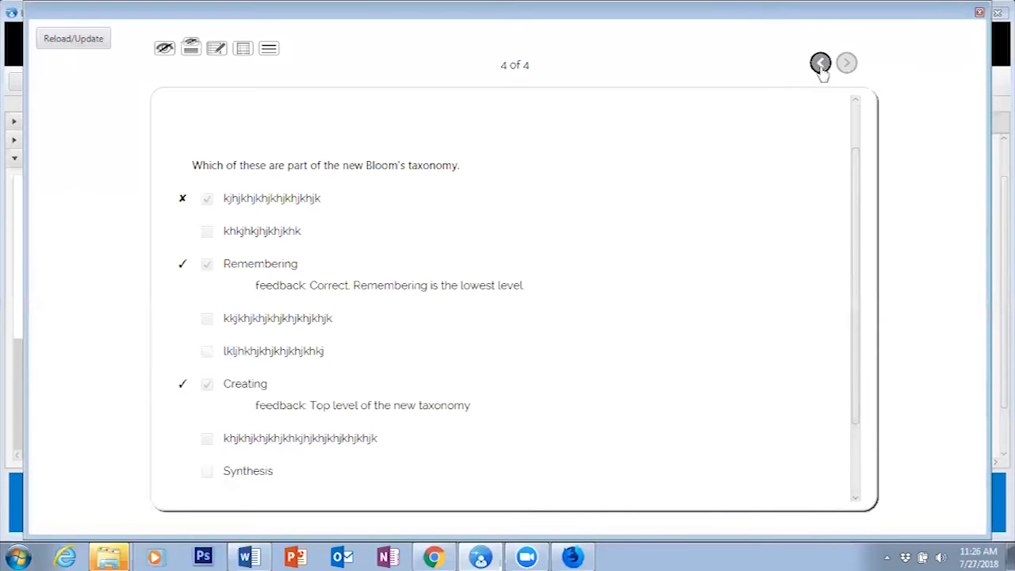
# Submit Synthesis and Analyzing as the answer to the page 3 question, and open the report of responses.
pyautogui.doubleClick(821, 67)
pyautogui.click(821, 67)
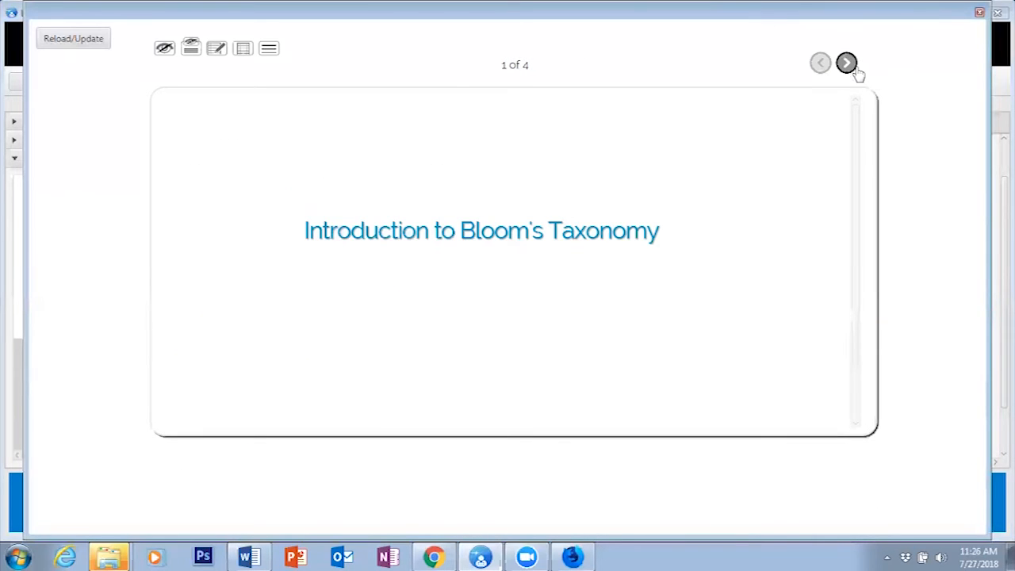
pyautogui.doubleClick(851, 71)
pyautogui.click(847, 64)
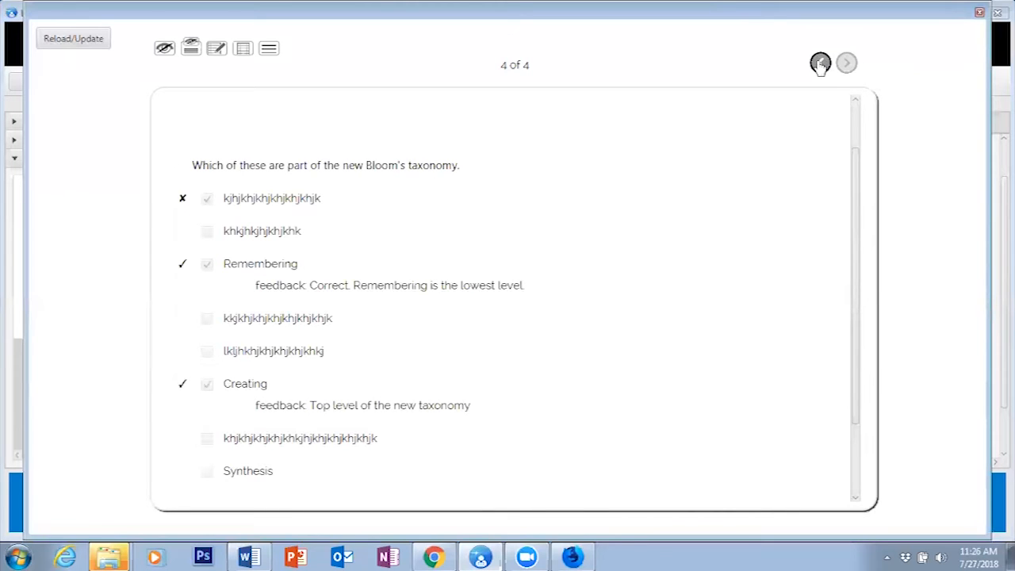
pyautogui.click(821, 63)
pyautogui.click(299, 295)
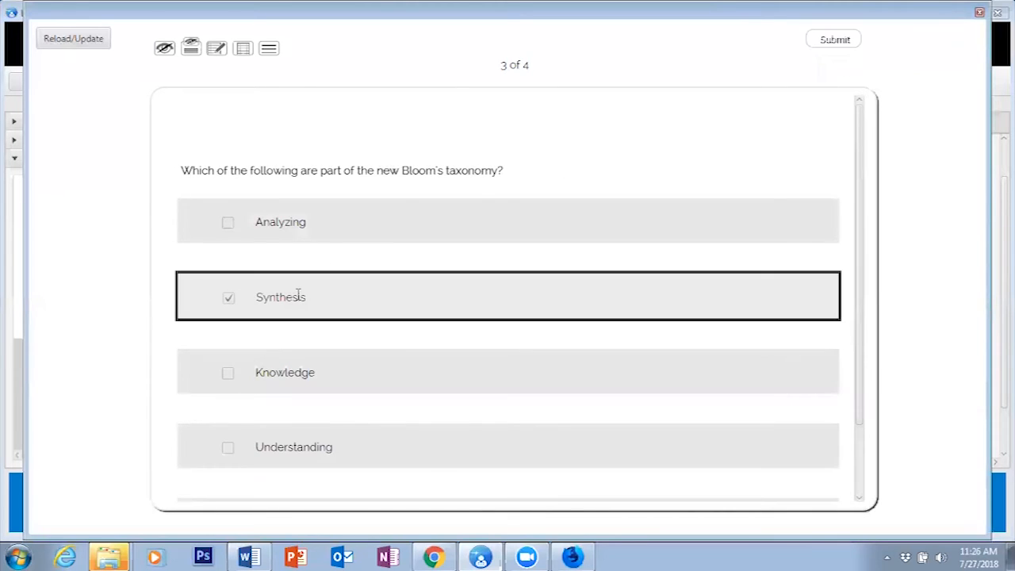
pyautogui.click(267, 224)
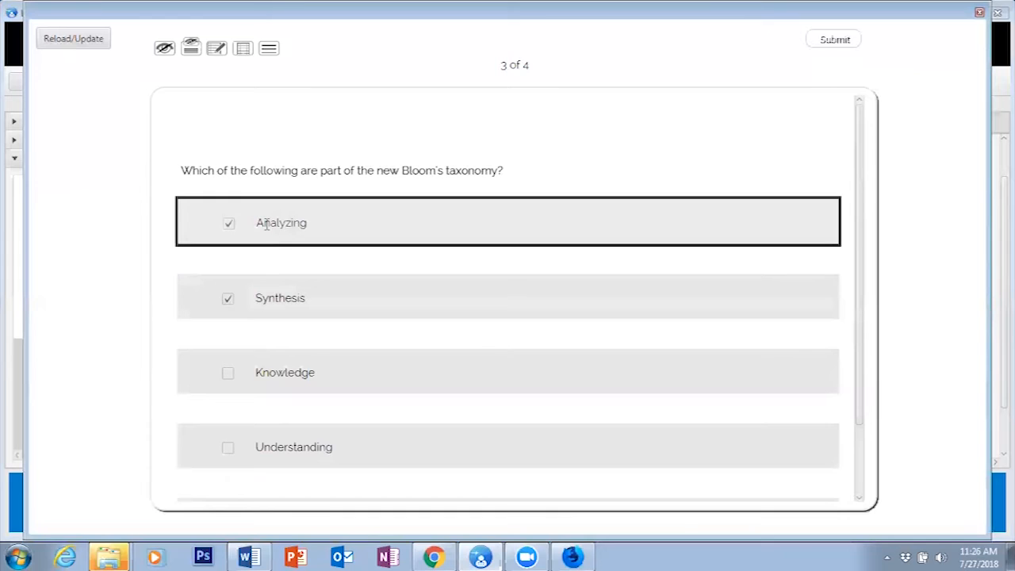
pyautogui.click(835, 40)
pyautogui.click(243, 49)
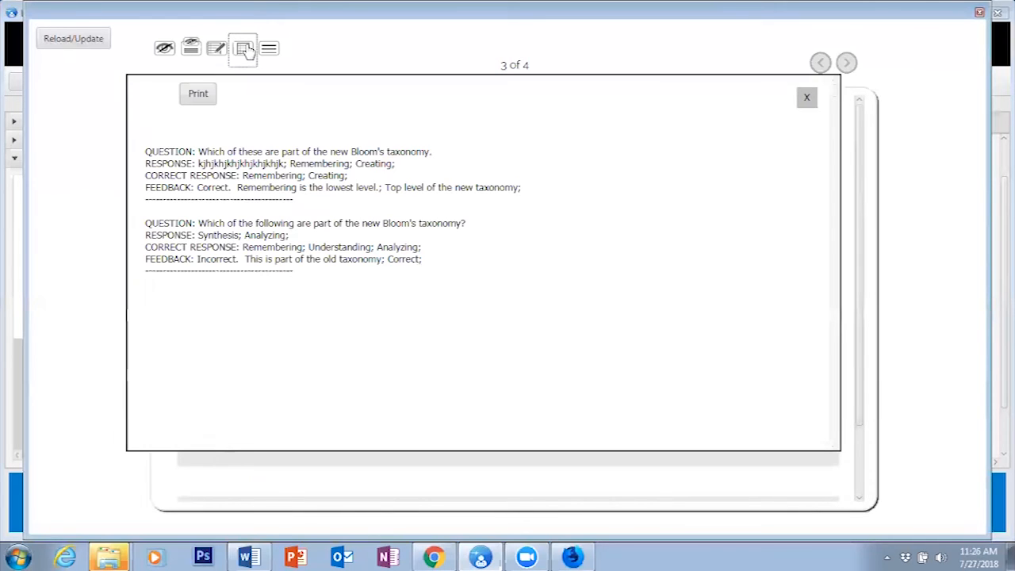